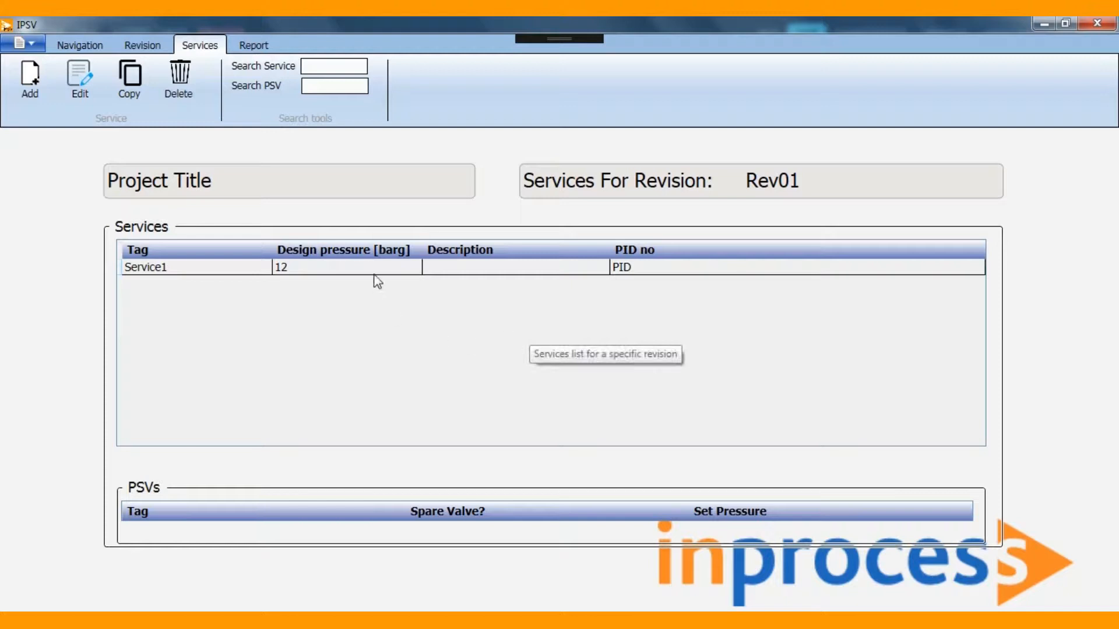
Open Service1 from the services list of revision Rev01.
click(375, 271)
double_click(375, 272)
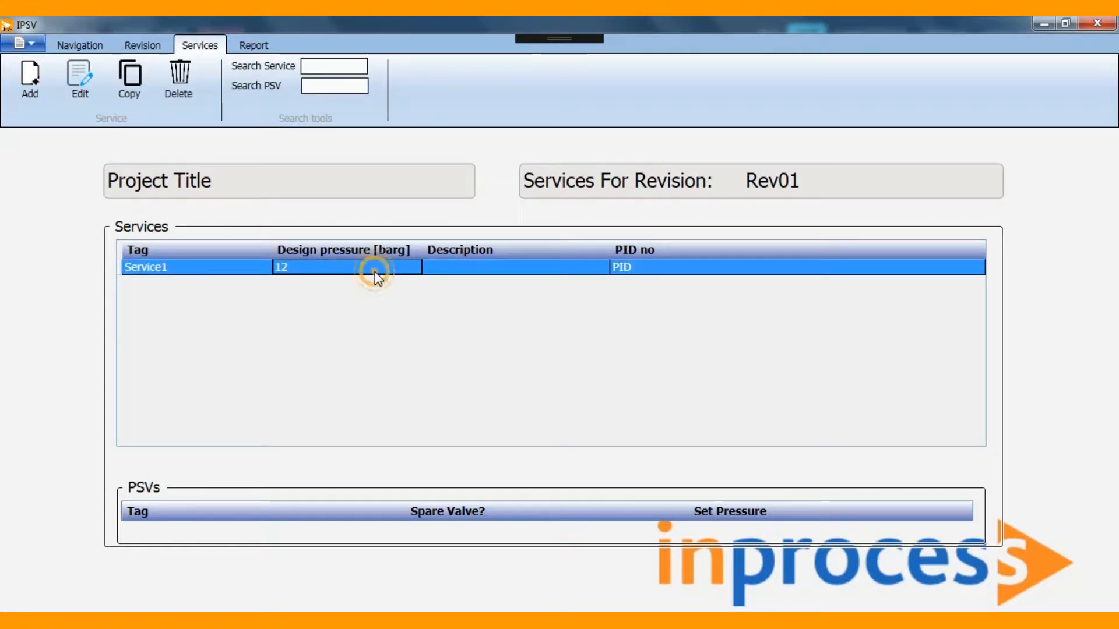
double_click(470, 114)
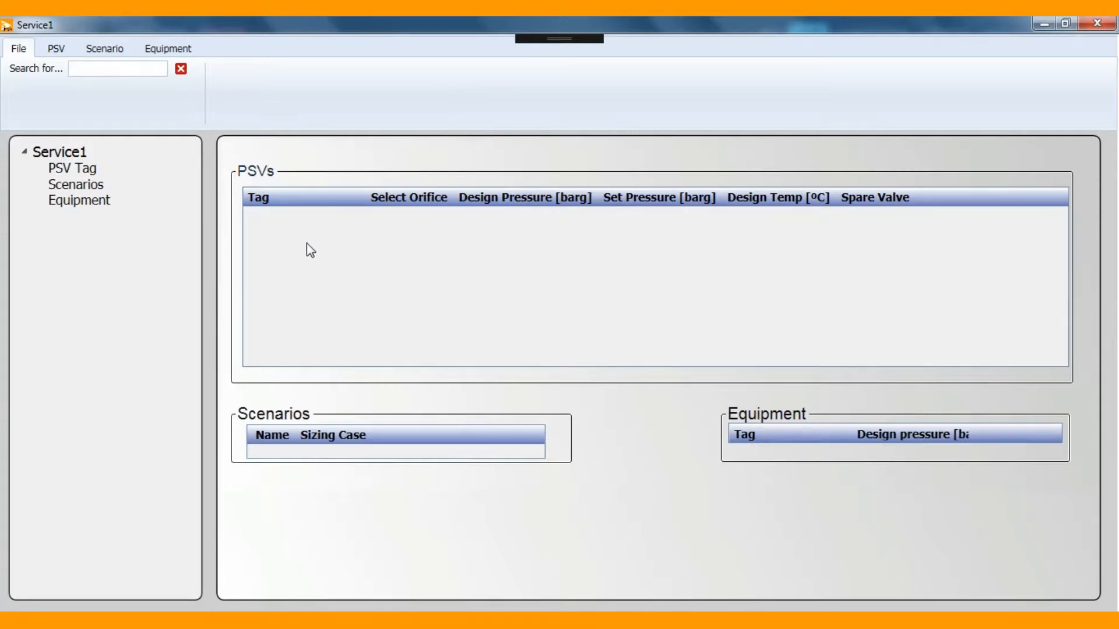
Add a PSV to Service1, tag it PSV90 and save it.
right_click(82, 168)
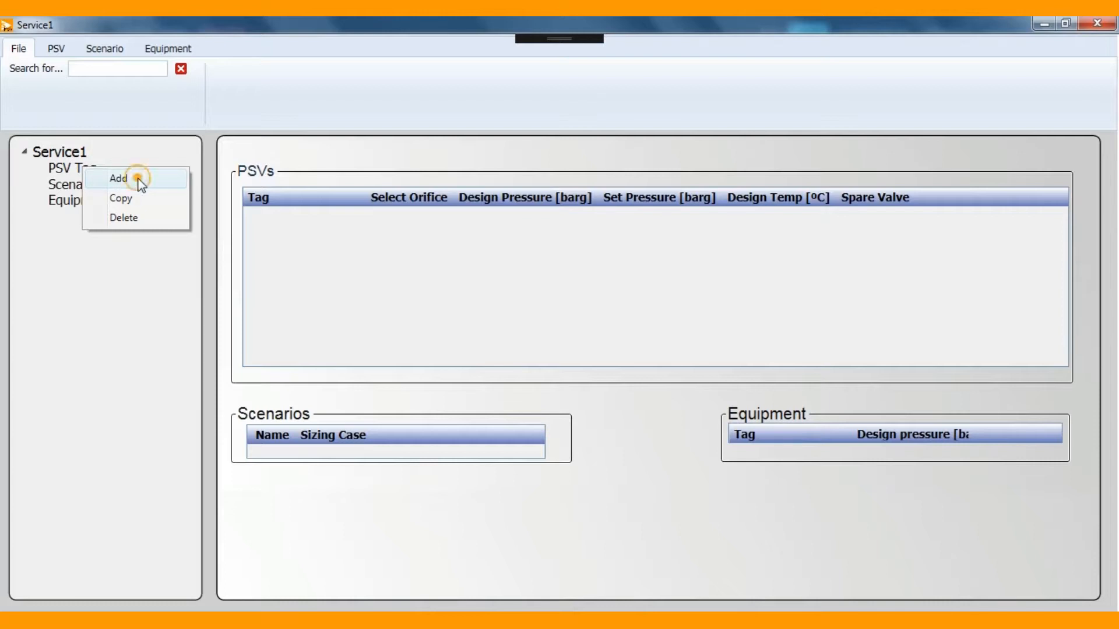
click(136, 178)
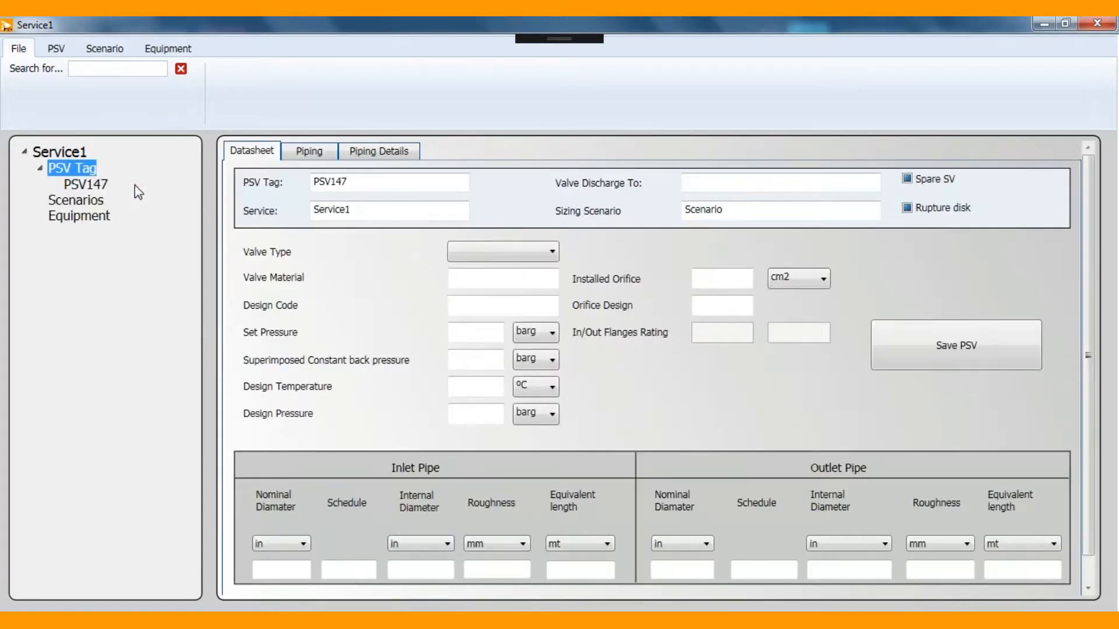
click(380, 184)
drag(381, 185, 284, 192)
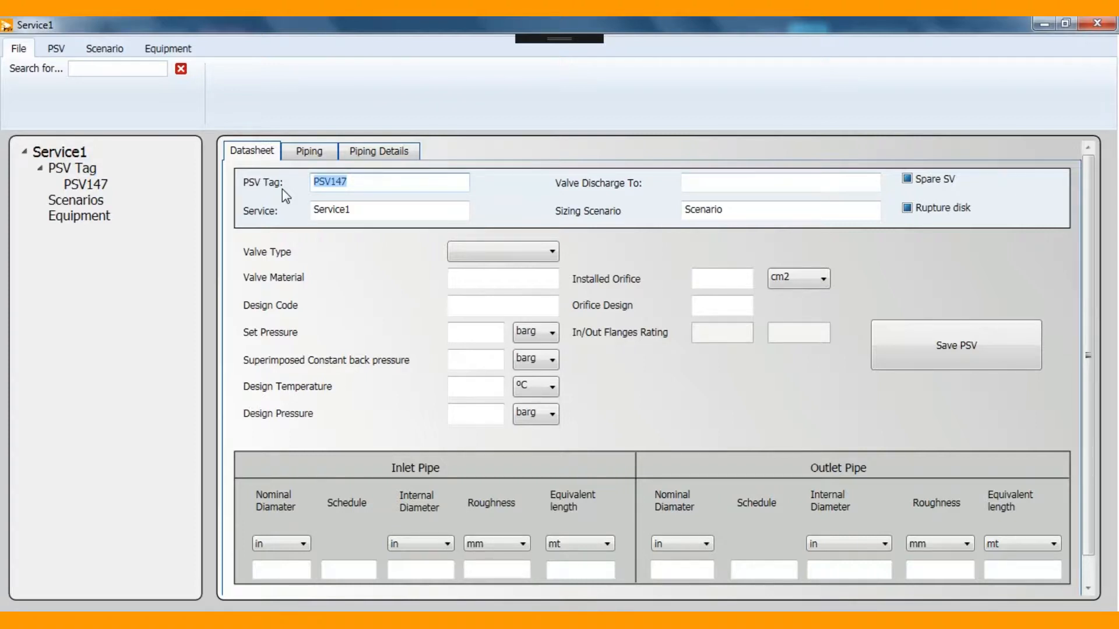
text(PSV90)
click(901, 324)
Enable the Spare SV and Rupture disk options on the PSV90 datasheet and save the PSV.
click(823, 187)
click(920, 178)
click(919, 210)
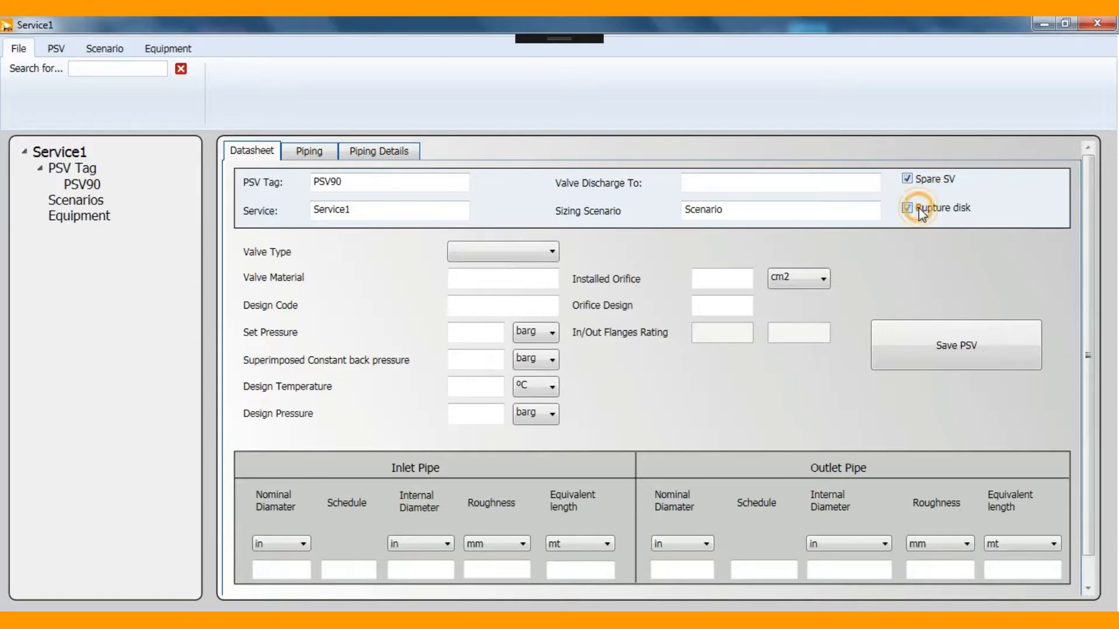
click(918, 208)
click(917, 344)
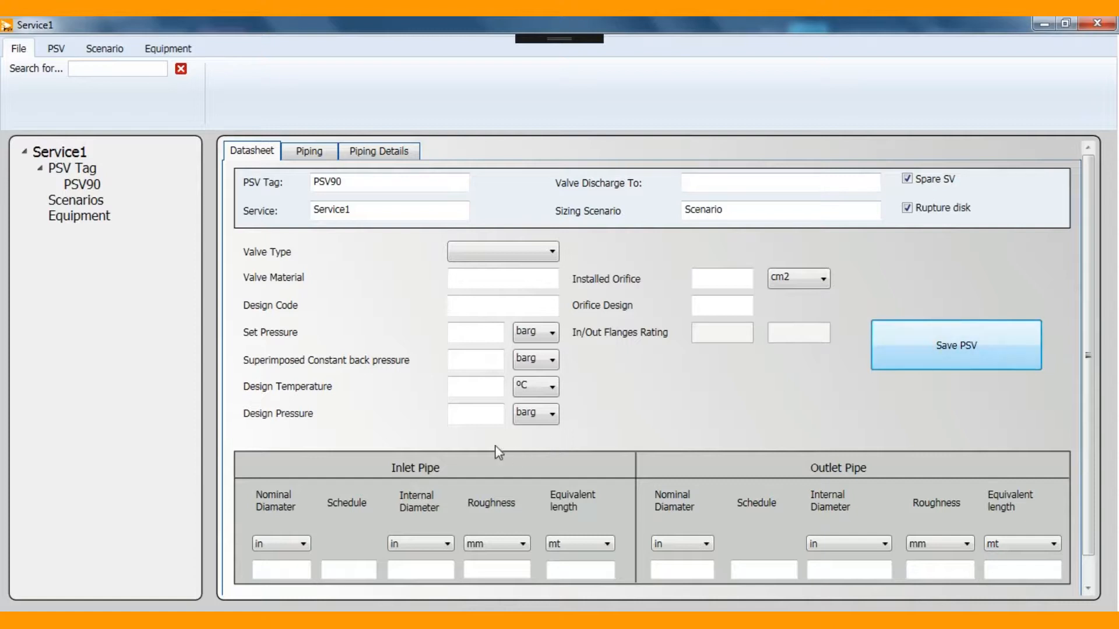
click(724, 304)
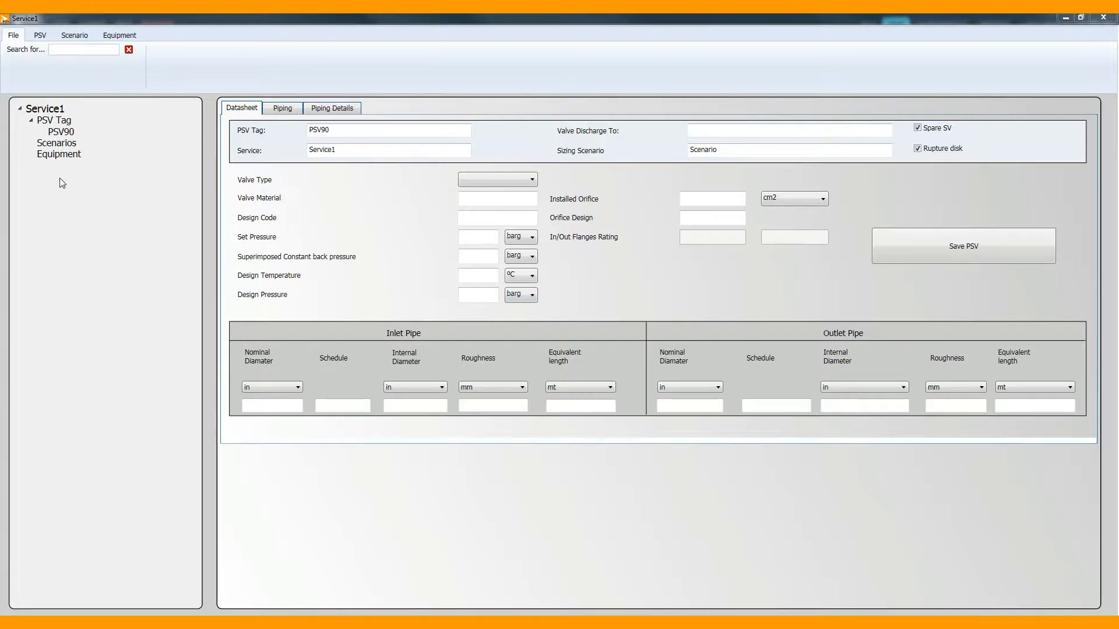
Add a scenario to Service1, name it ScenarioA and save it.
click(60, 147)
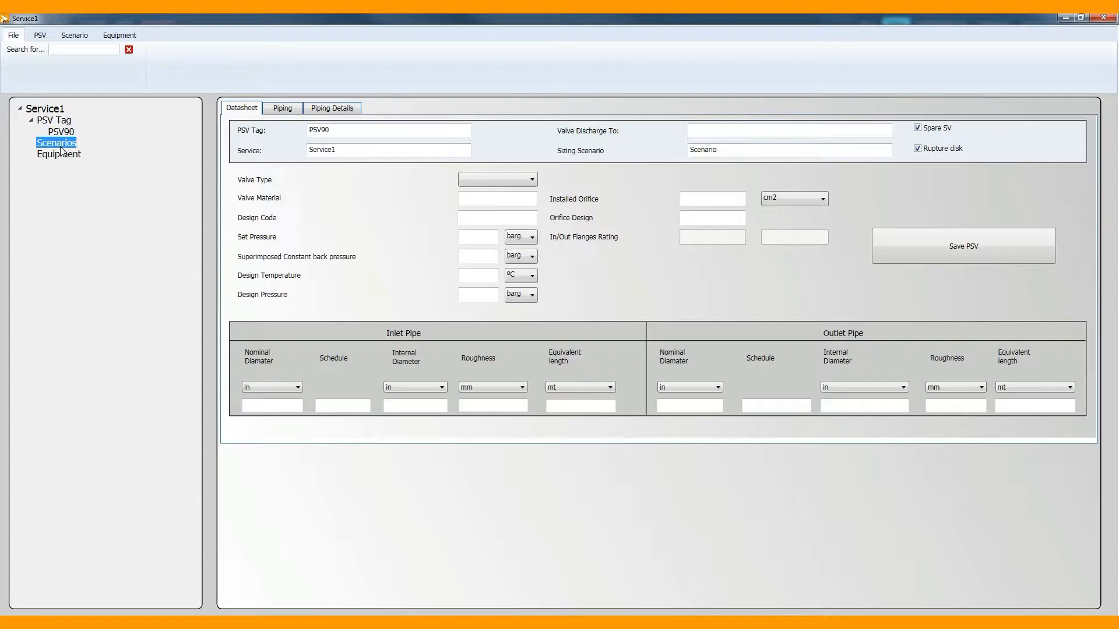
right_click(61, 145)
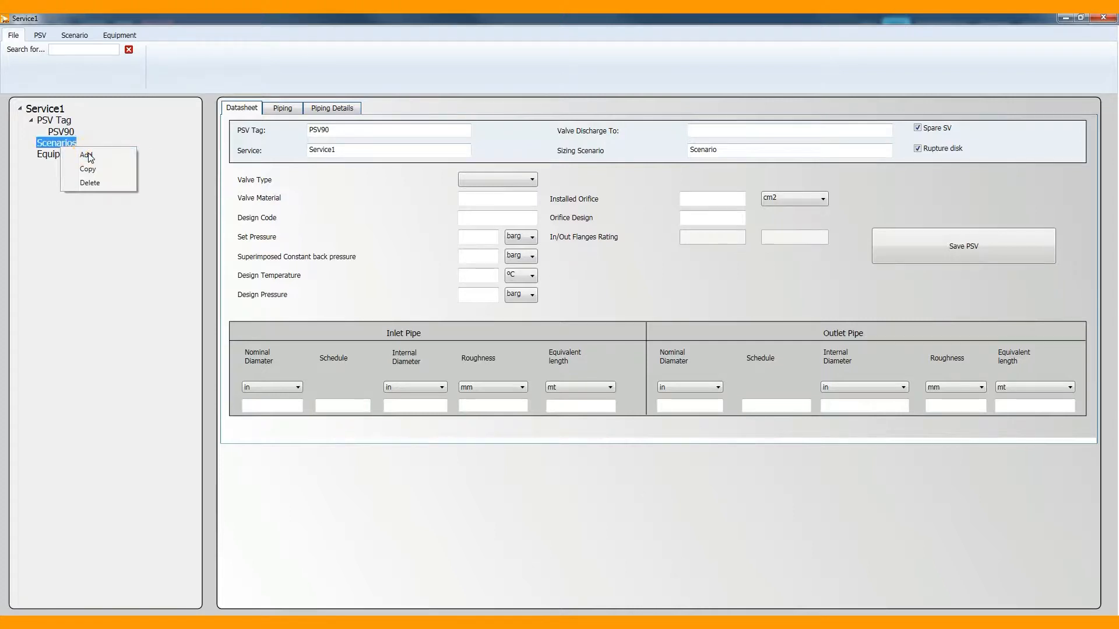
click(87, 157)
click(419, 129)
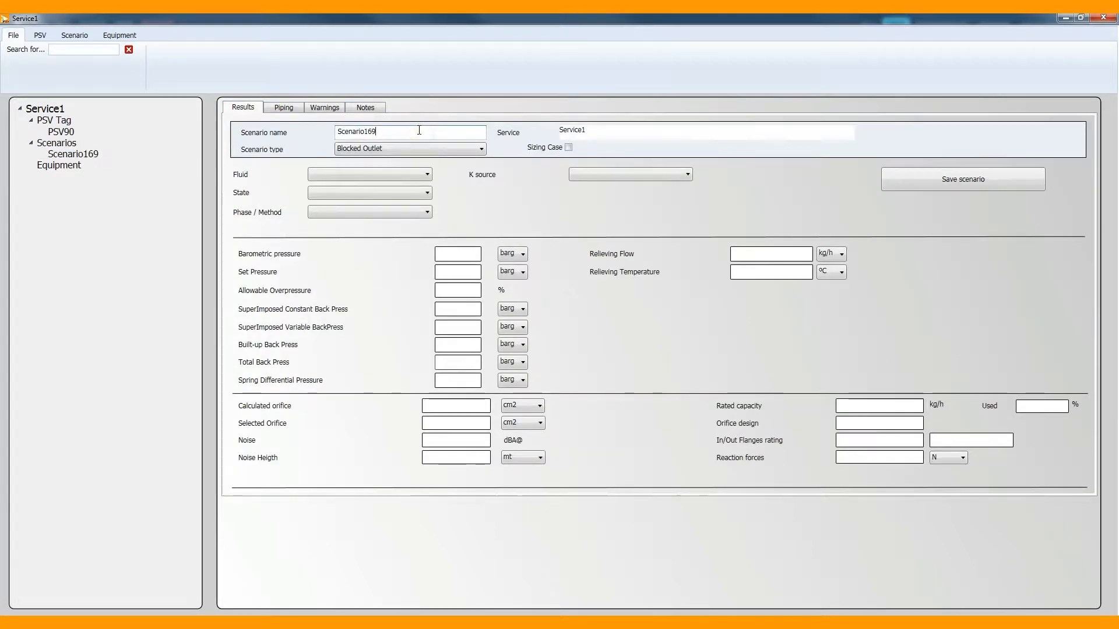
key(BackSpace)
key(BackSpace)
key(BackSpace)
text(A)
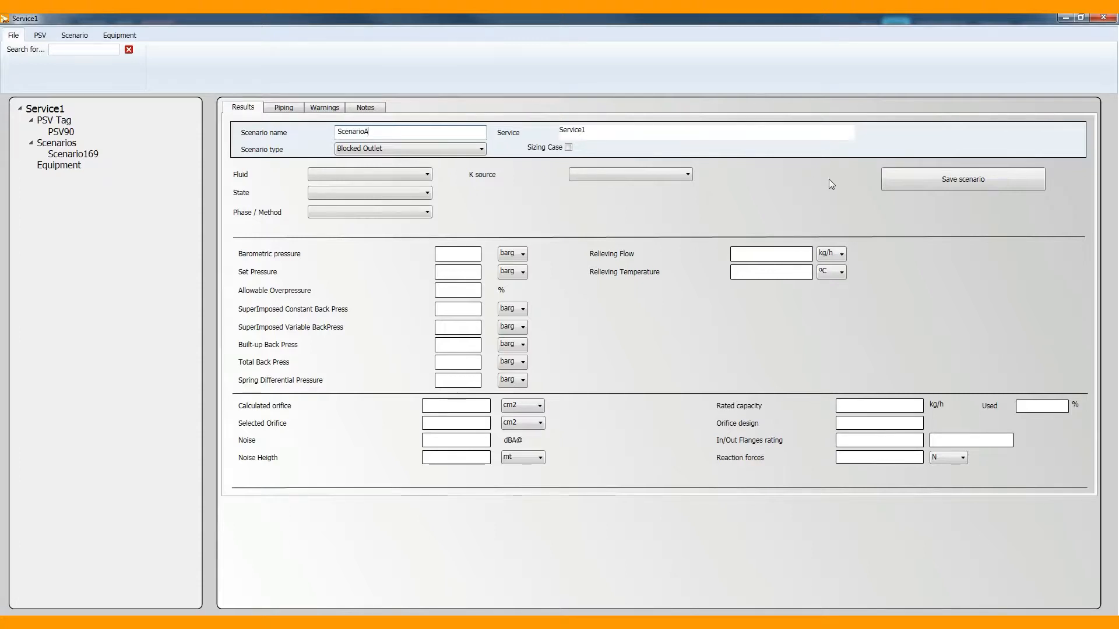
click(886, 180)
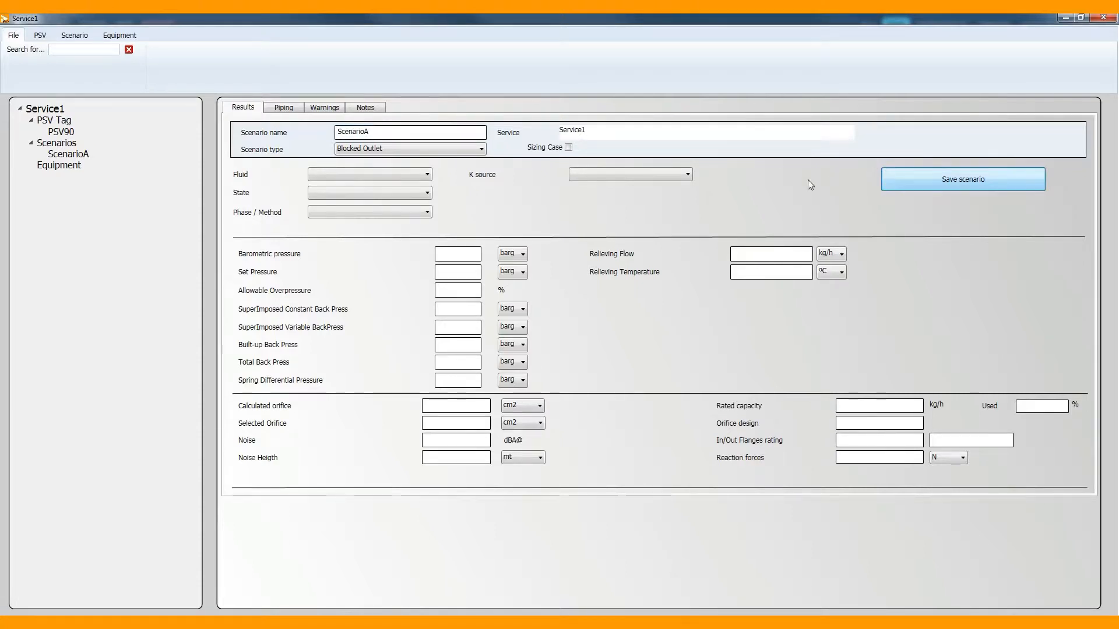
click(80, 155)
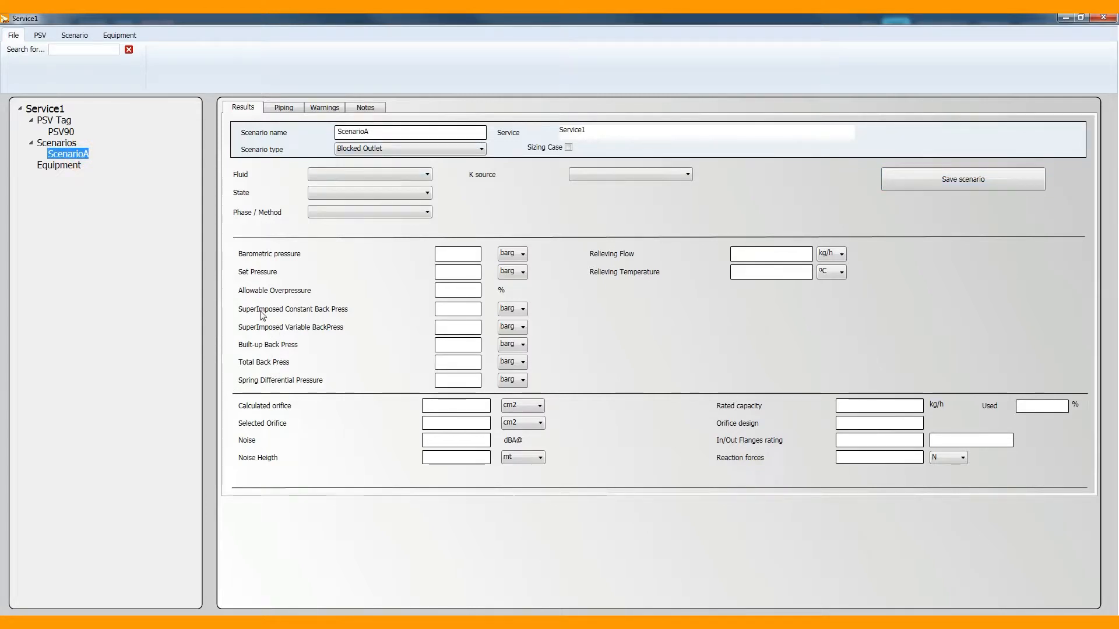
Create a second scenario under Service1 and name it ScenarioB.
right_click(65, 143)
click(86, 152)
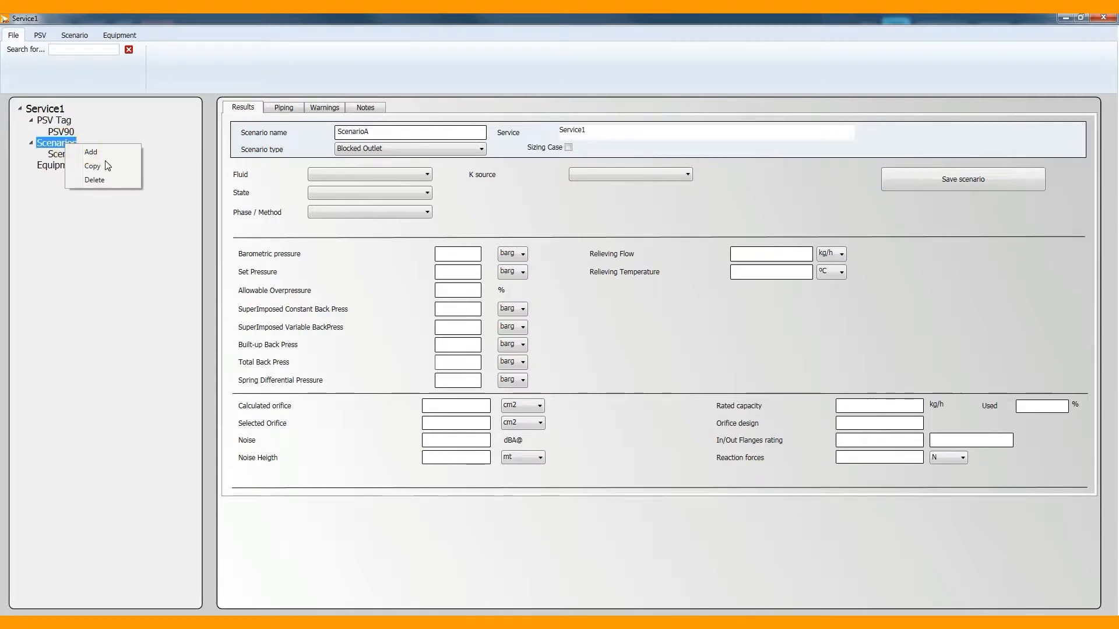
click(98, 165)
click(418, 131)
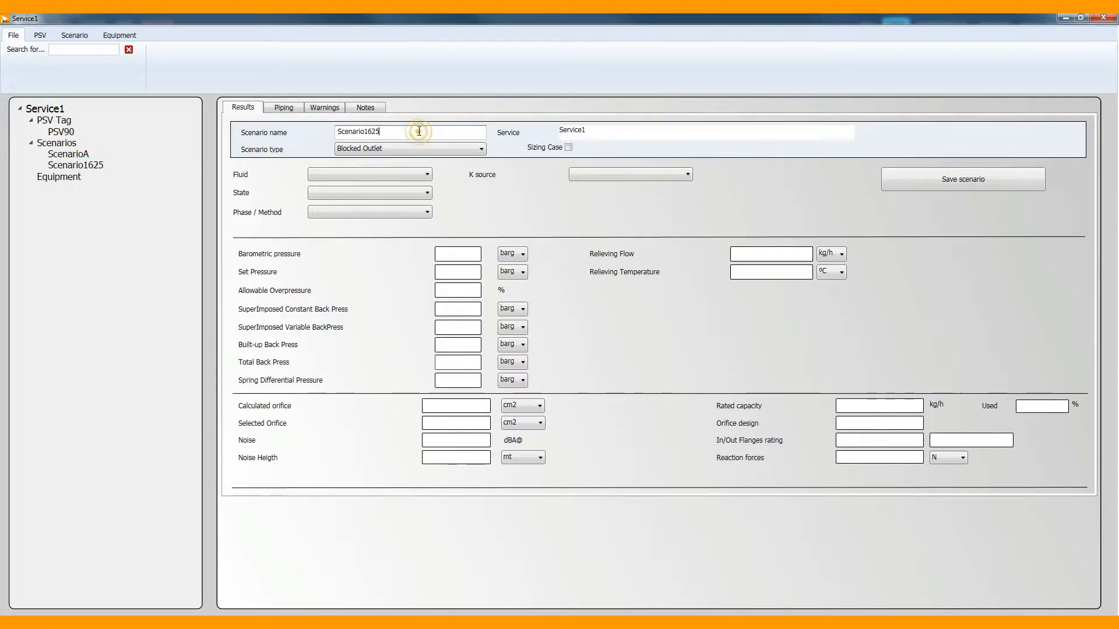
key(BackSpace)
key(BackSpace)
key(BackSpace)
key(BackSpace)
text(B)
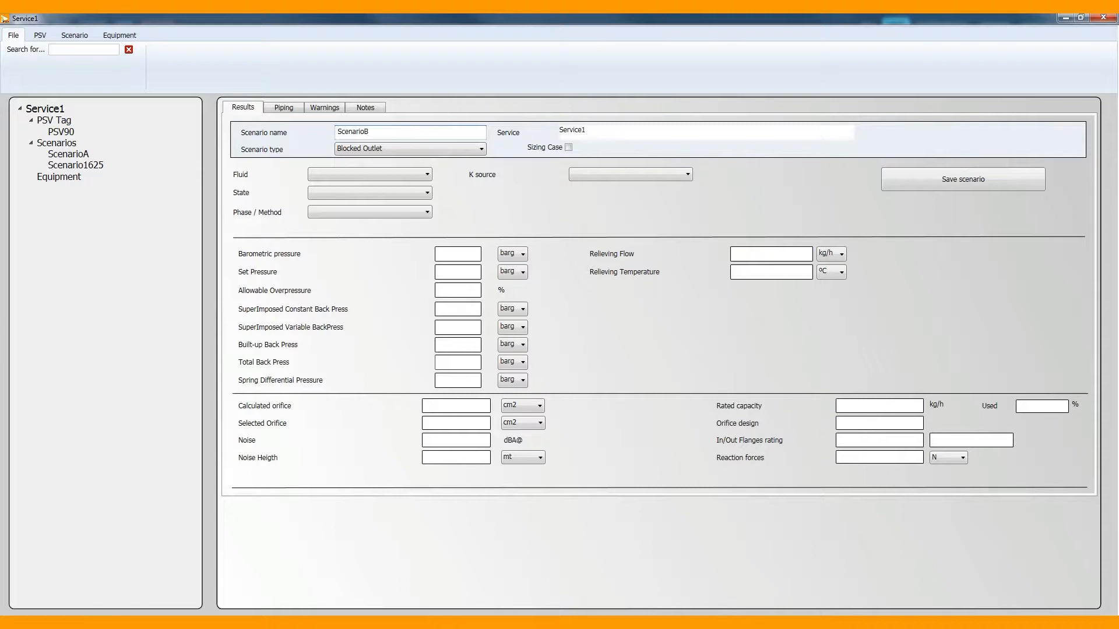
Set ScenarioB's scenario type to Fire and save the scenario.
click(475, 150)
click(367, 303)
click(985, 179)
click(78, 155)
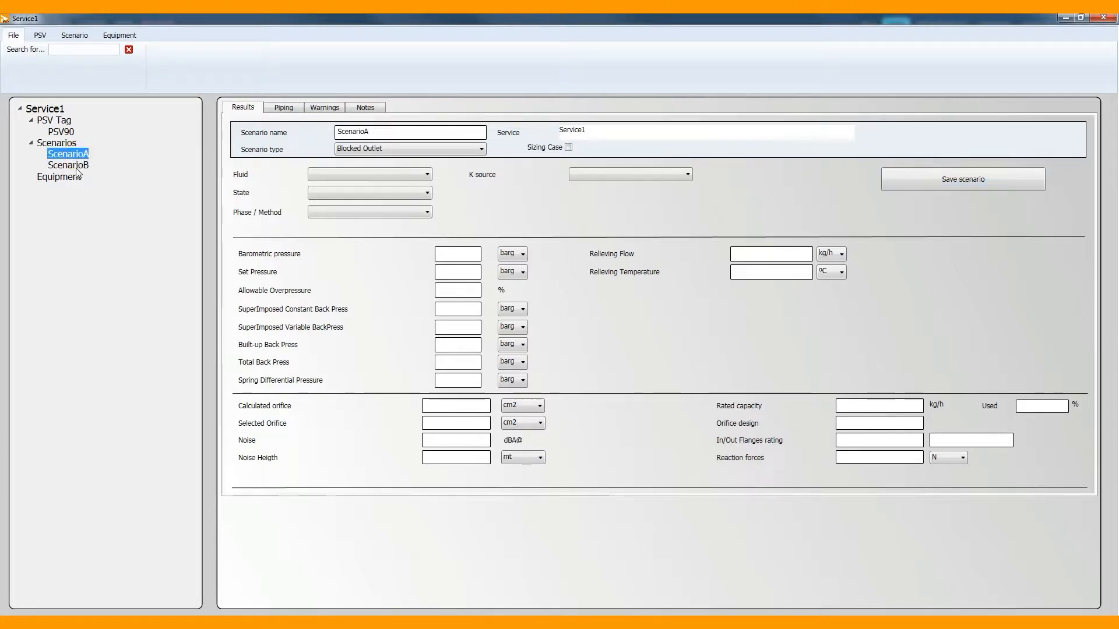
click(78, 169)
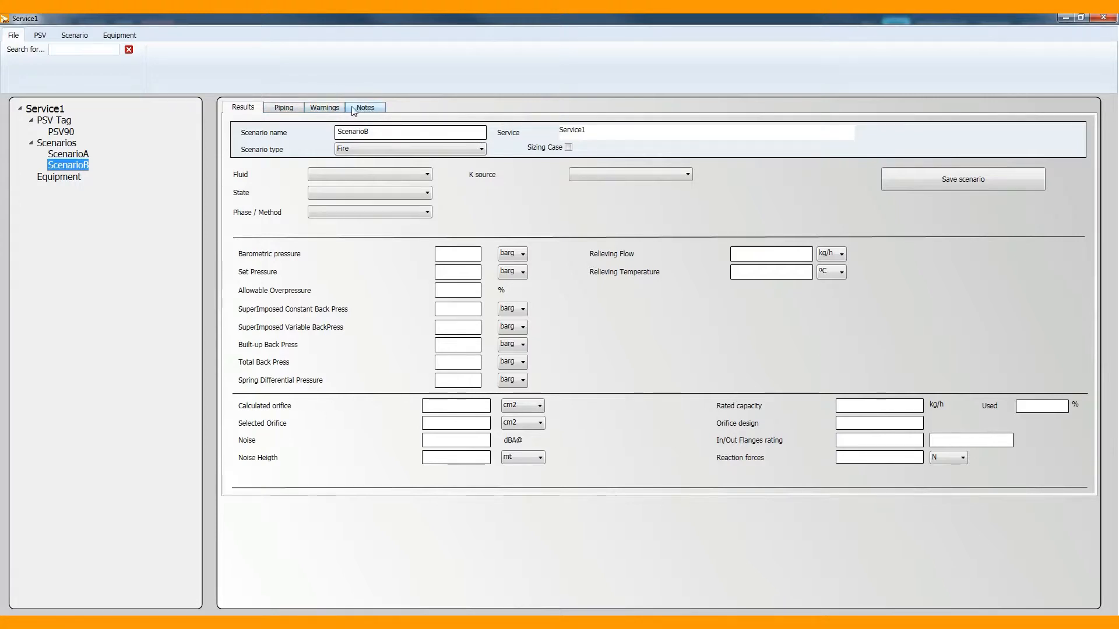
Flag ScenarioB with the orifice capacity too close or smaller warning and the outlet pipe pressure drop higher than allowable warning.
click(282, 110)
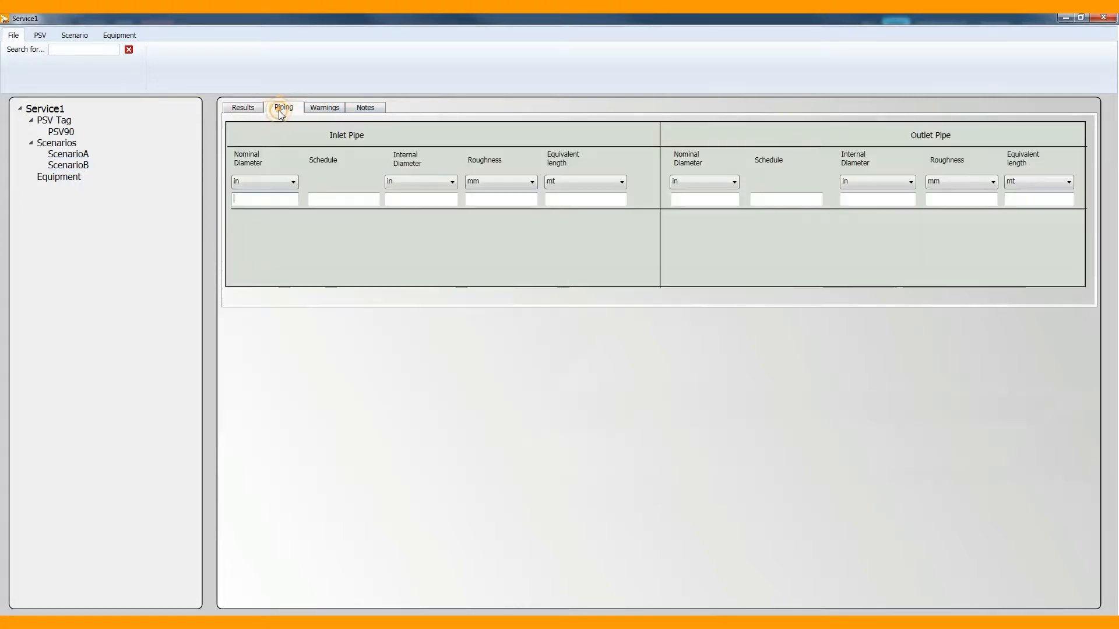
click(320, 110)
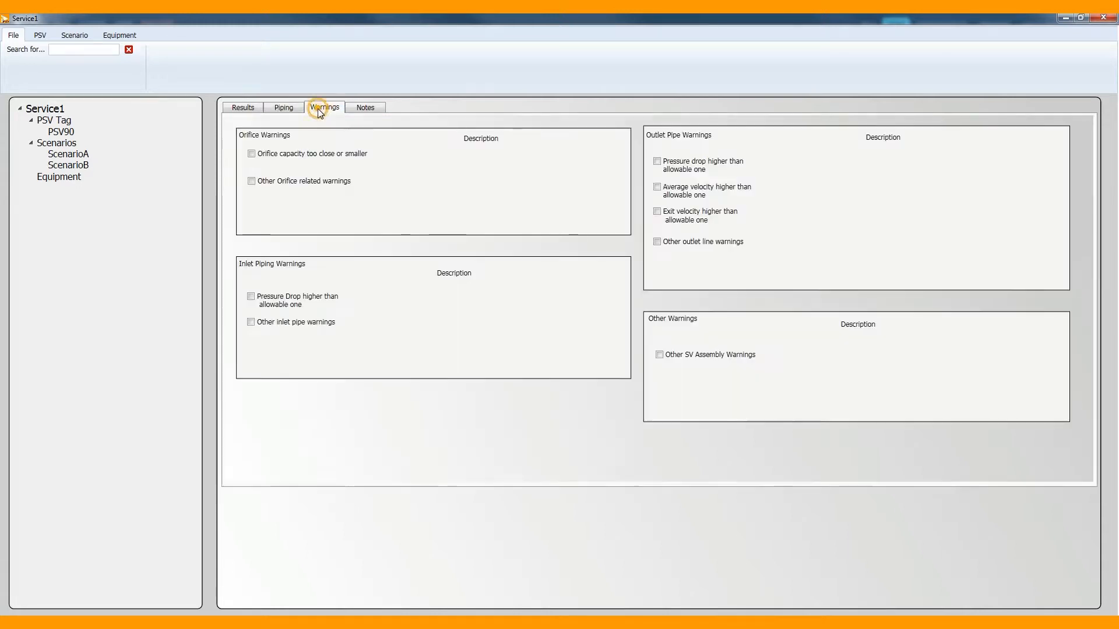
click(287, 156)
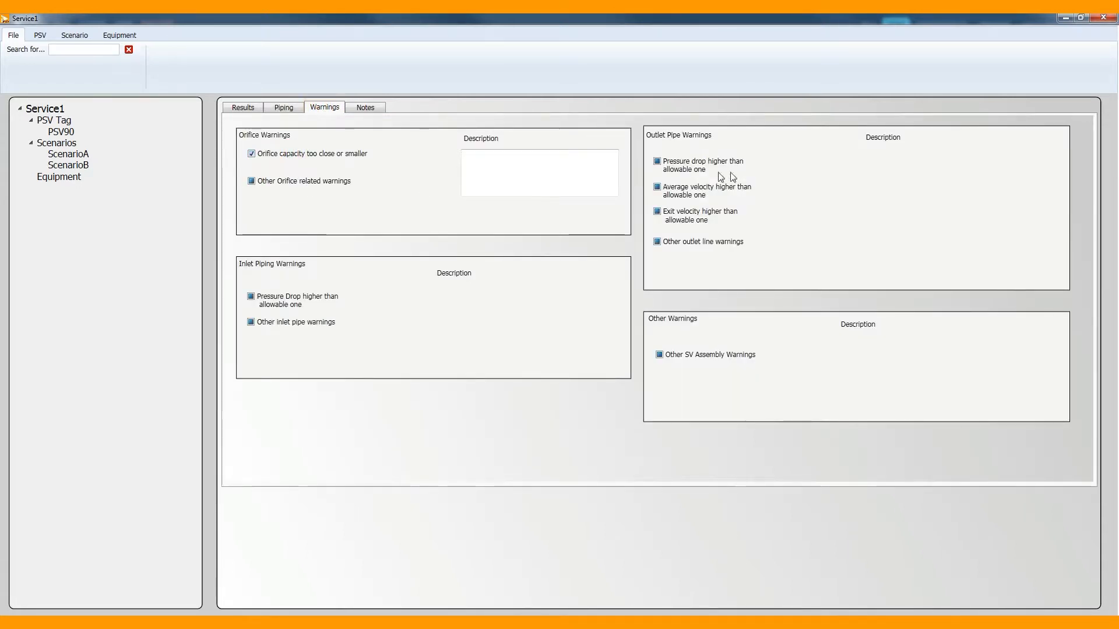
click(708, 171)
click(505, 170)
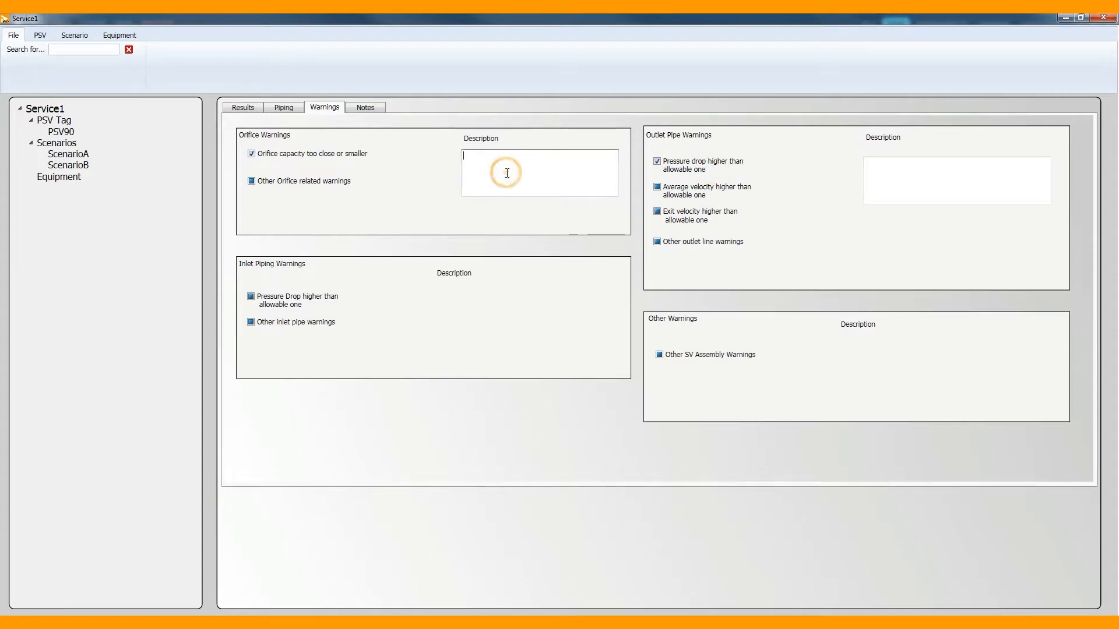
click(365, 109)
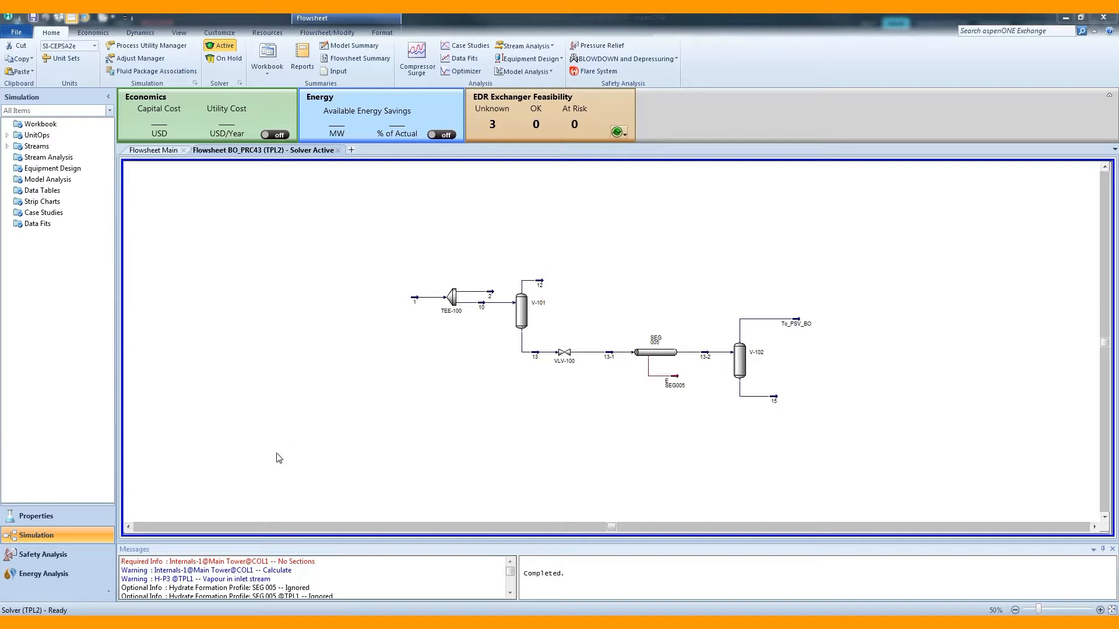
In Aspen HYSYS, switch to Safety Analysis and open the scenario list of 100 PSV 90 on V-102.
click(84, 555)
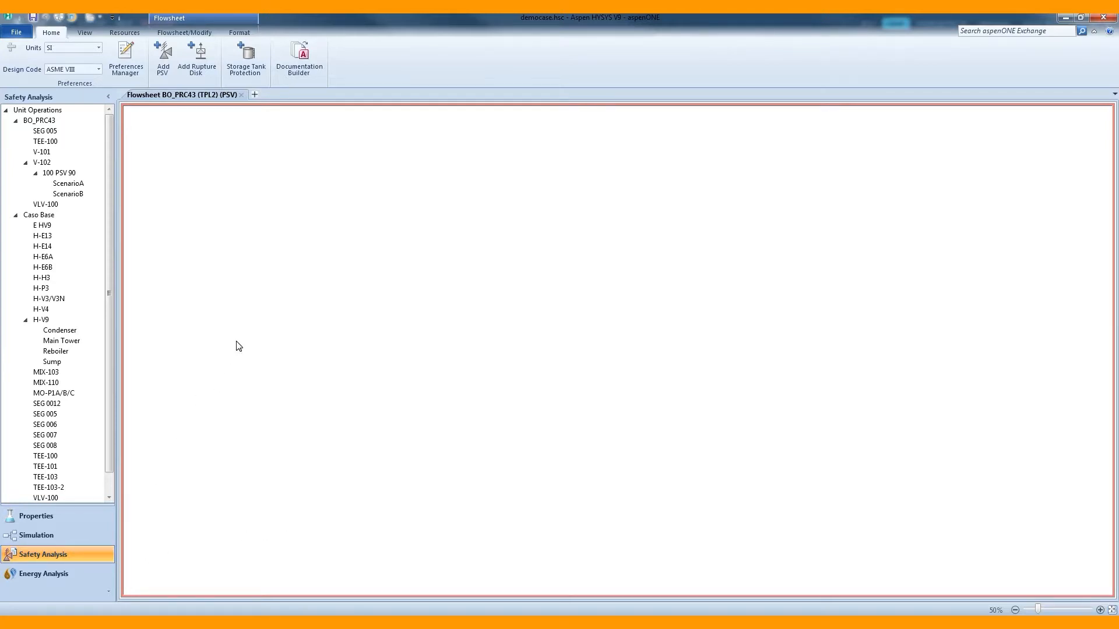
click(67, 173)
double_click(78, 174)
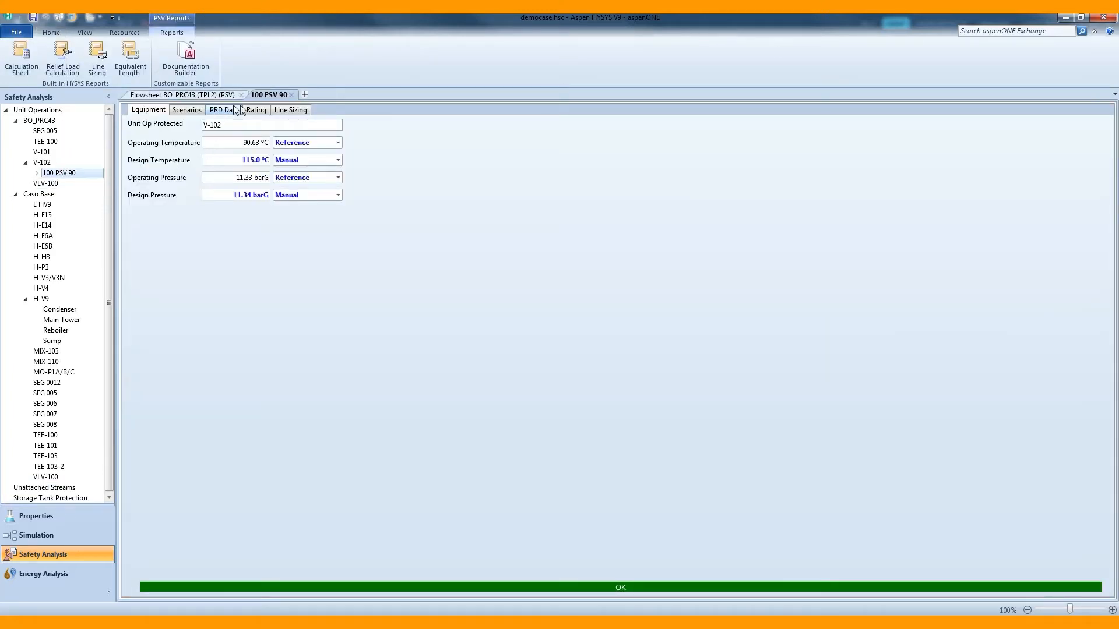
click(194, 111)
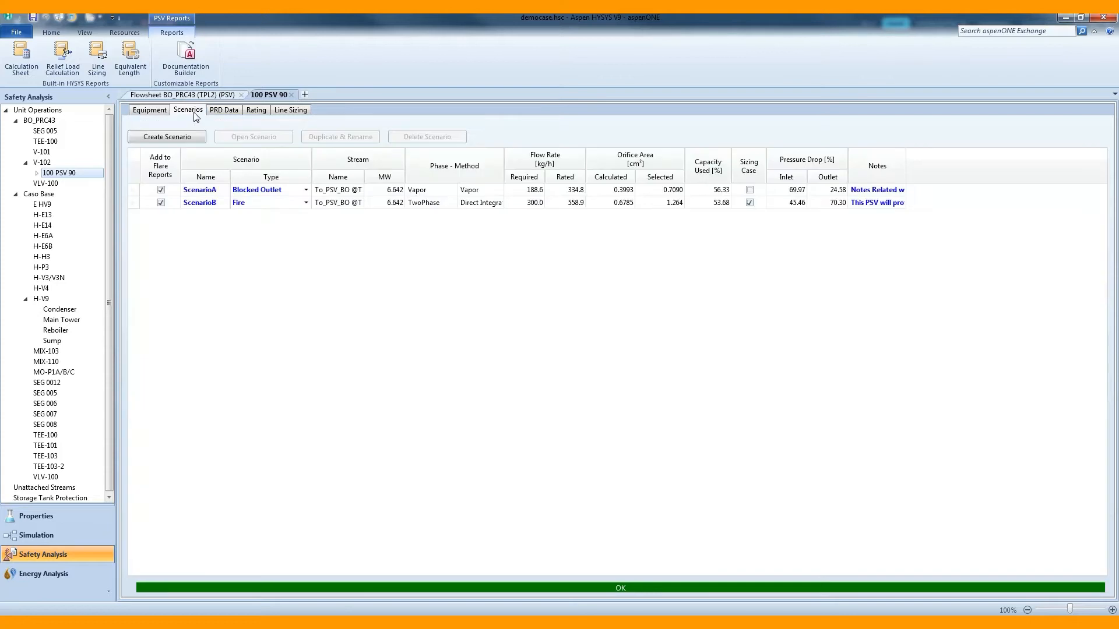
Examine the ScenarioA and ScenarioB entries in the scenario list of 100 PSV 90.
click(213, 190)
click(214, 203)
click(219, 191)
click(221, 202)
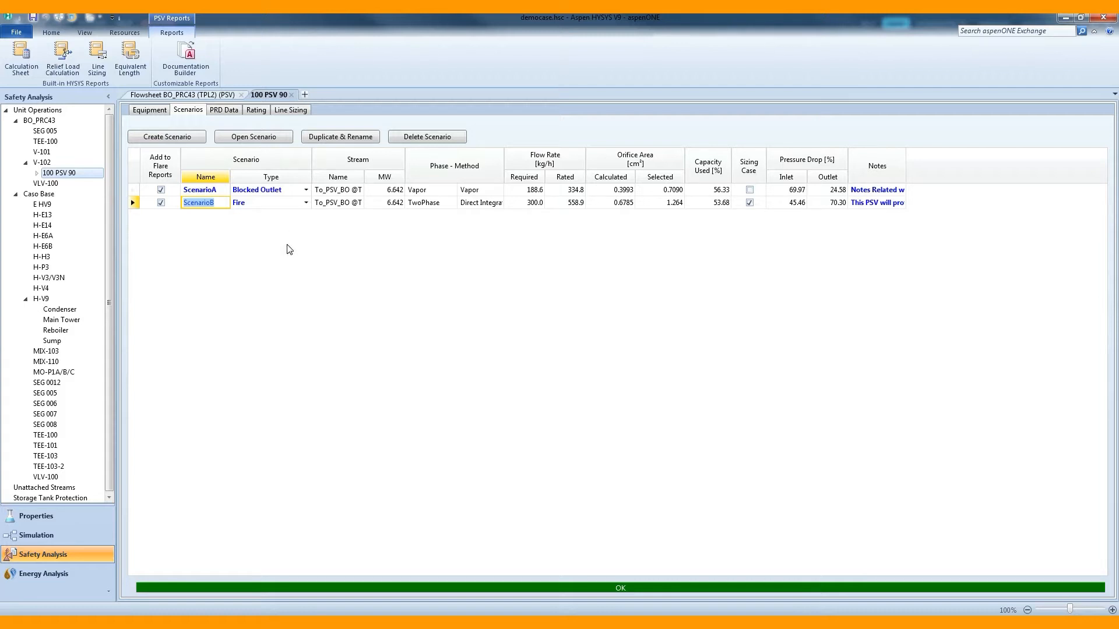
click(388, 237)
double_click(205, 190)
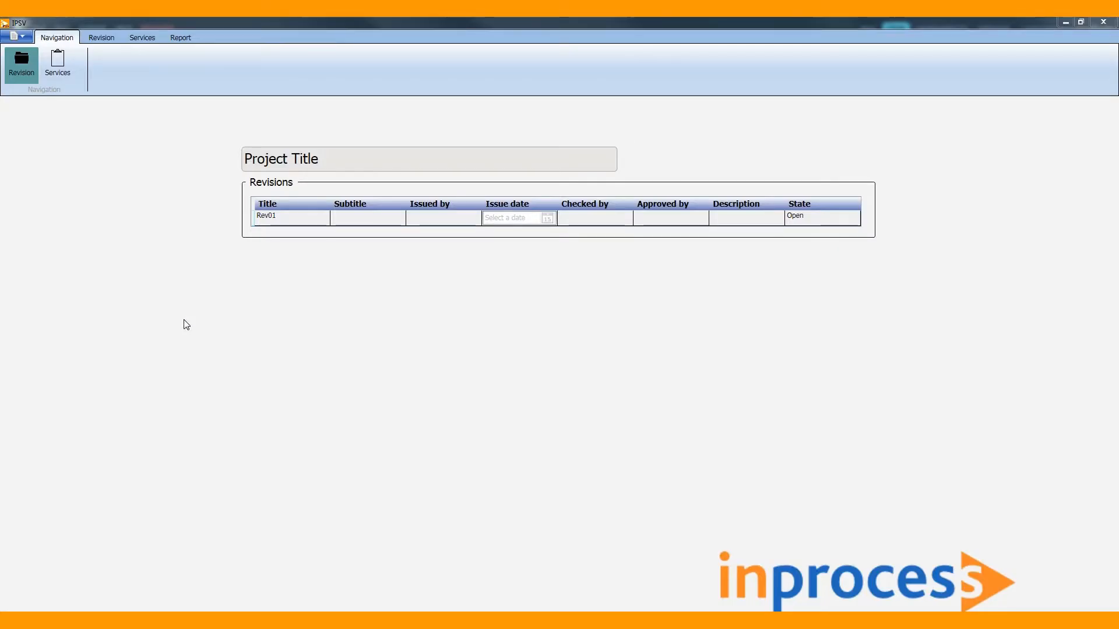
Switch to IPSV and import the Aspen HYSYS database DemoCase.mdb from the HysysCase folder in IPSV6's Demo folder.
click(20, 38)
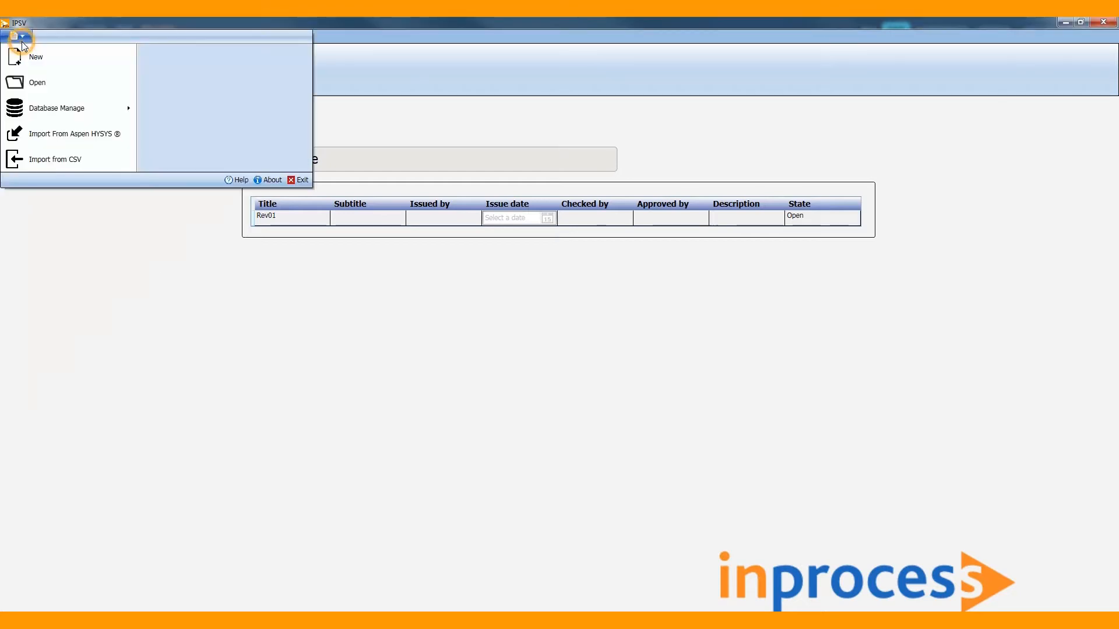
click(43, 132)
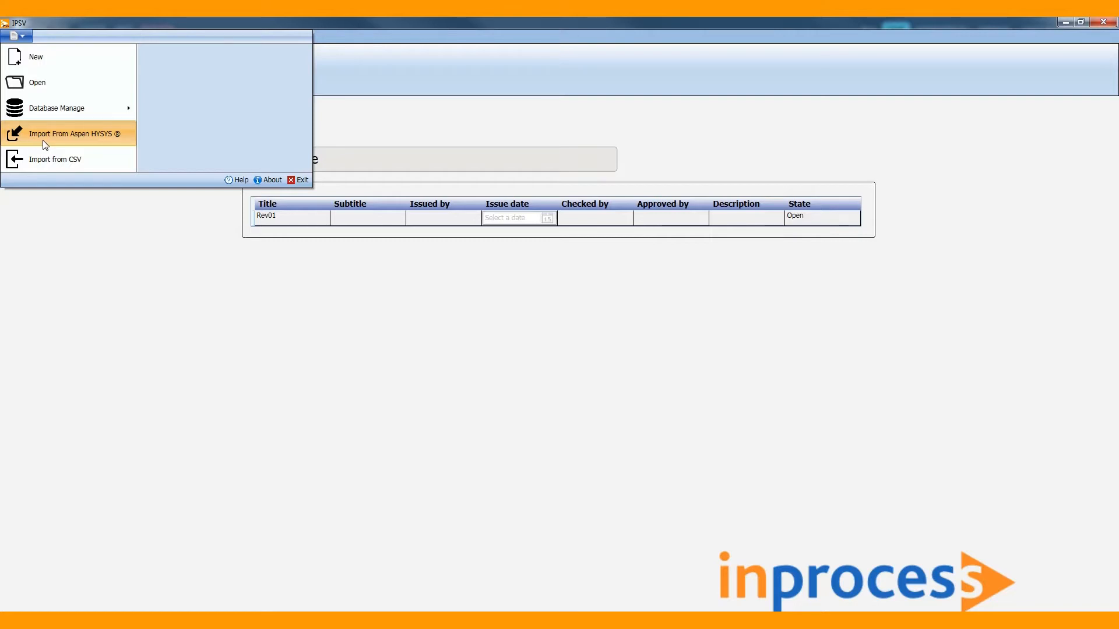
click(46, 145)
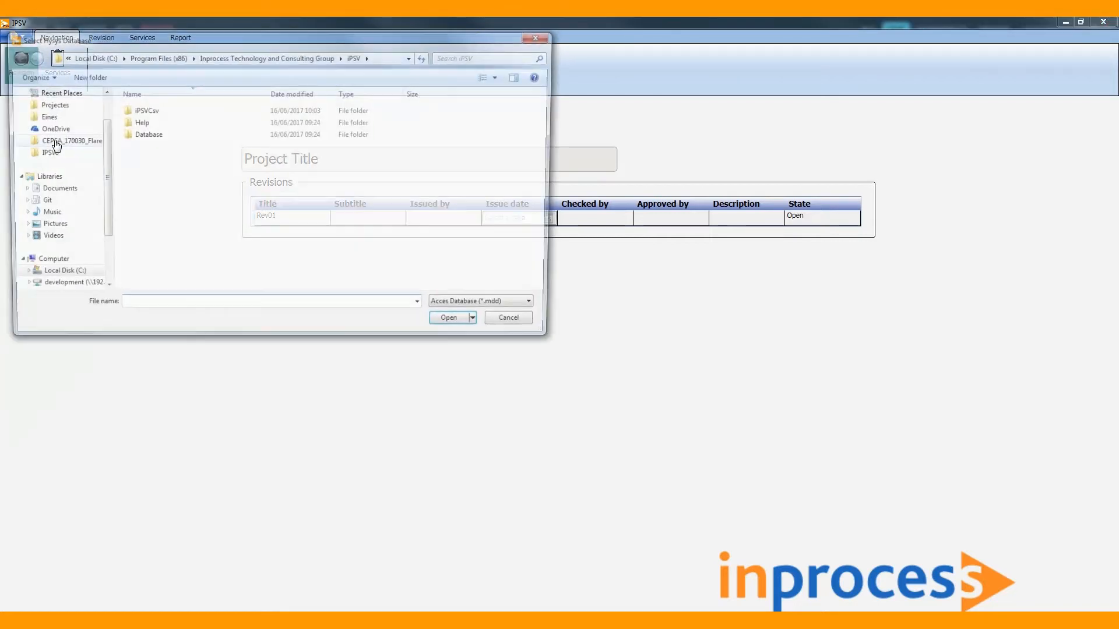
click(42, 153)
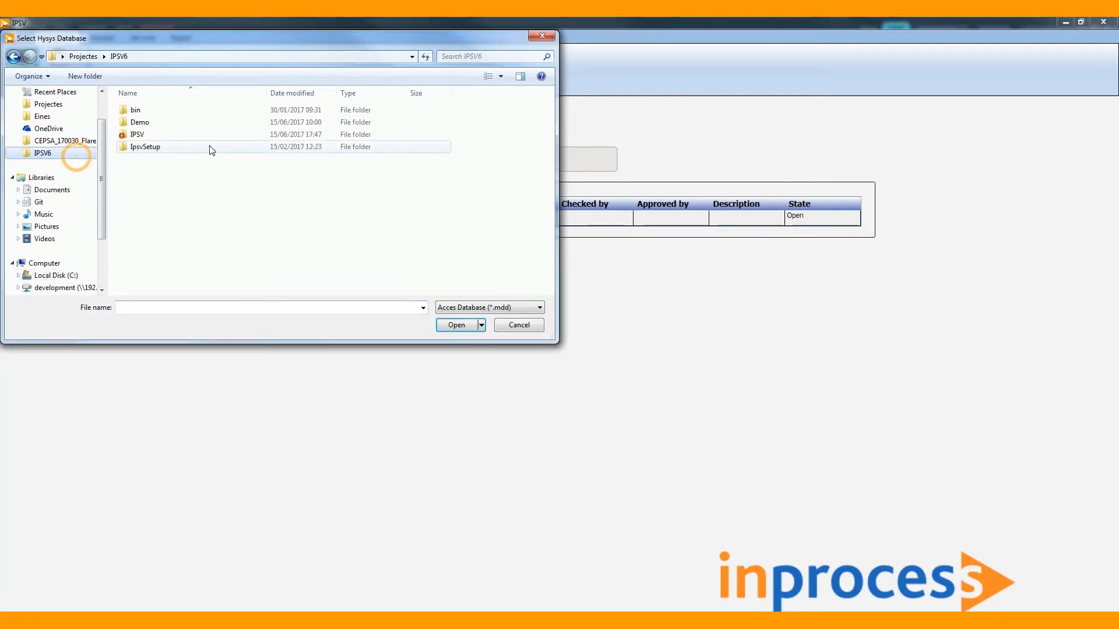
double_click(209, 123)
double_click(208, 147)
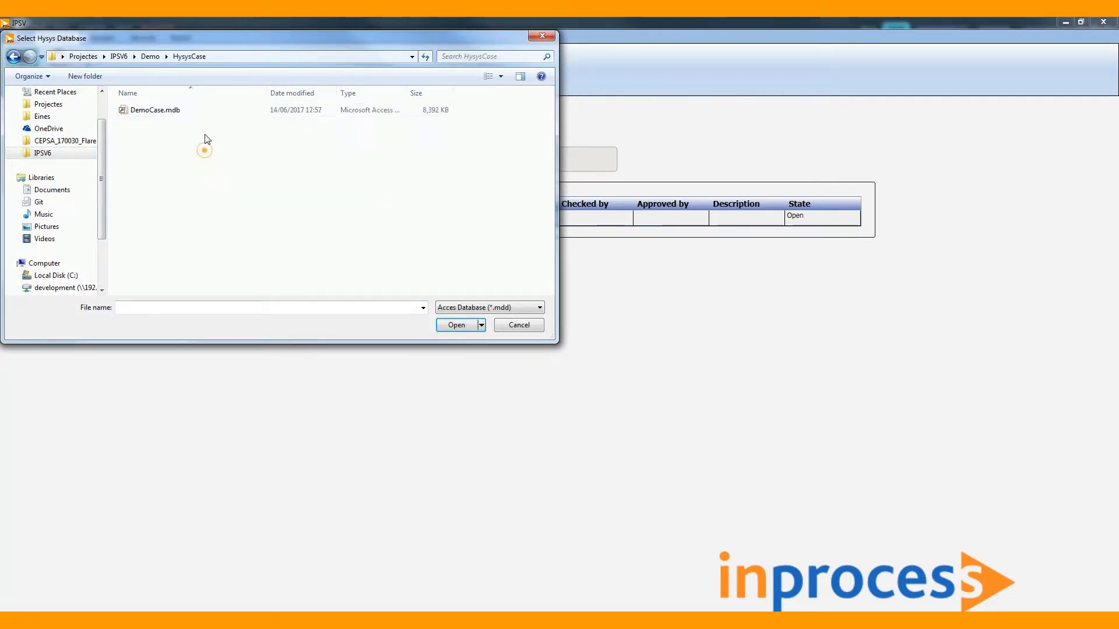
double_click(209, 112)
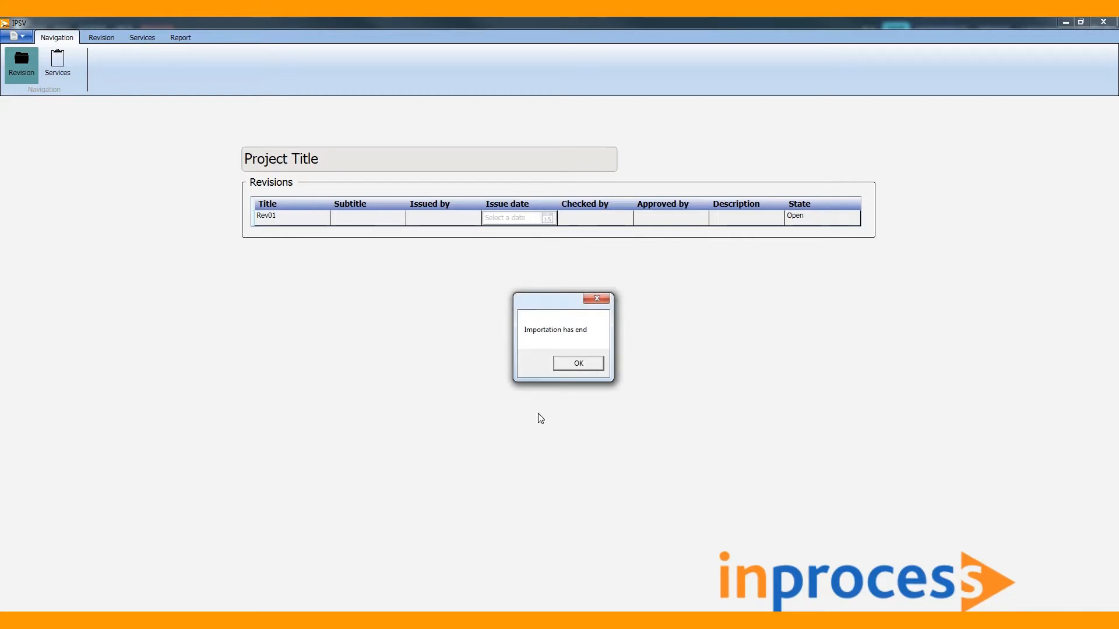
Finish the import and open the DemoIPSV service of revision Rev01.
click(570, 365)
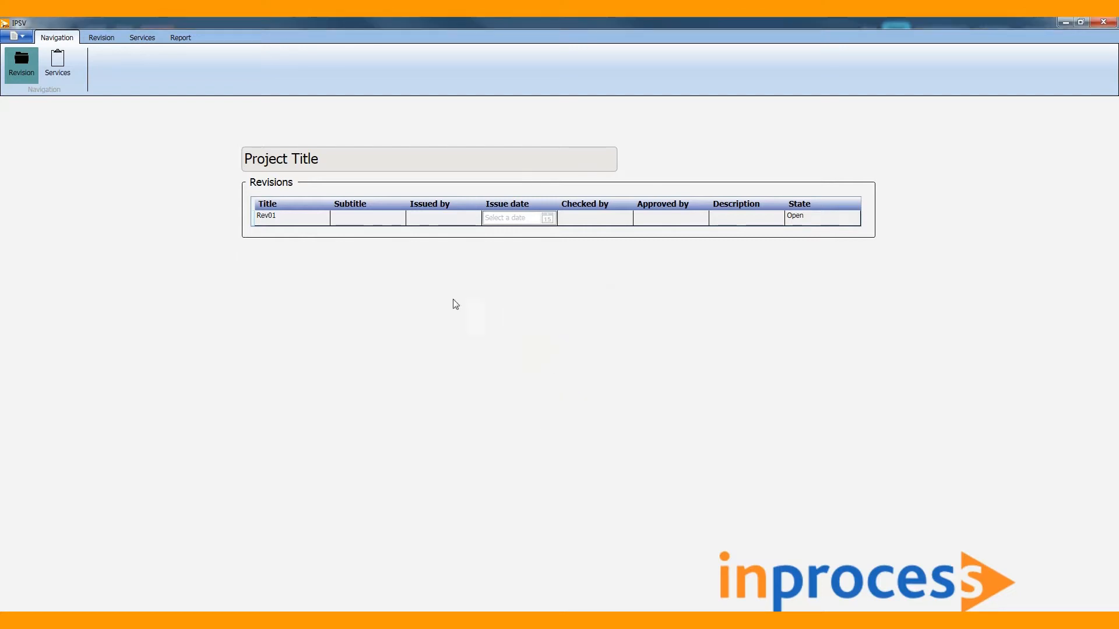
double_click(350, 221)
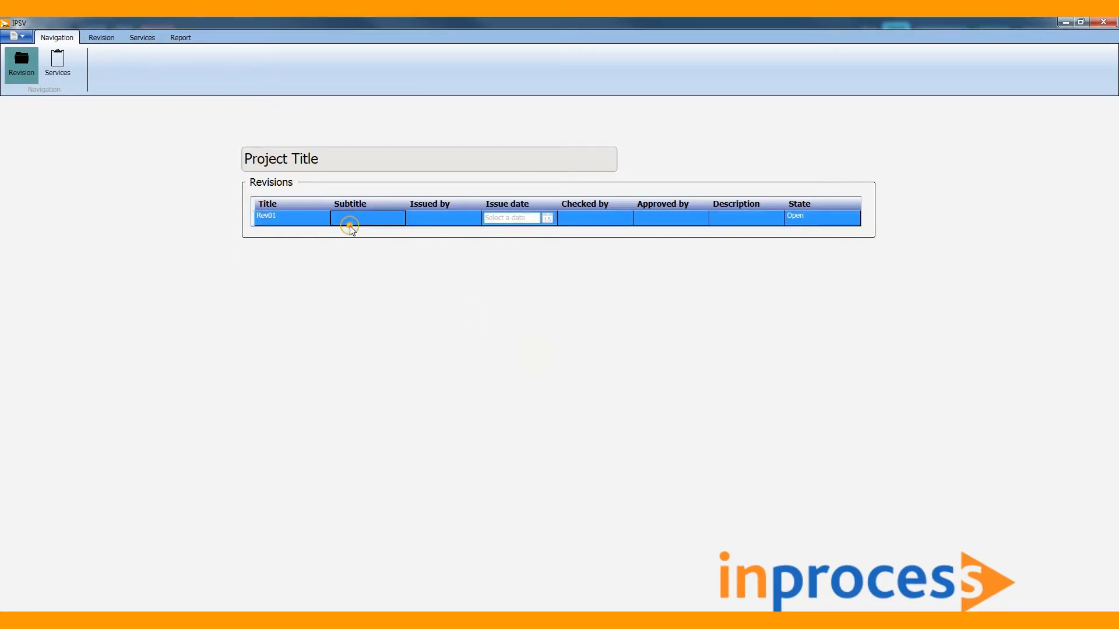
click(340, 238)
double_click(340, 239)
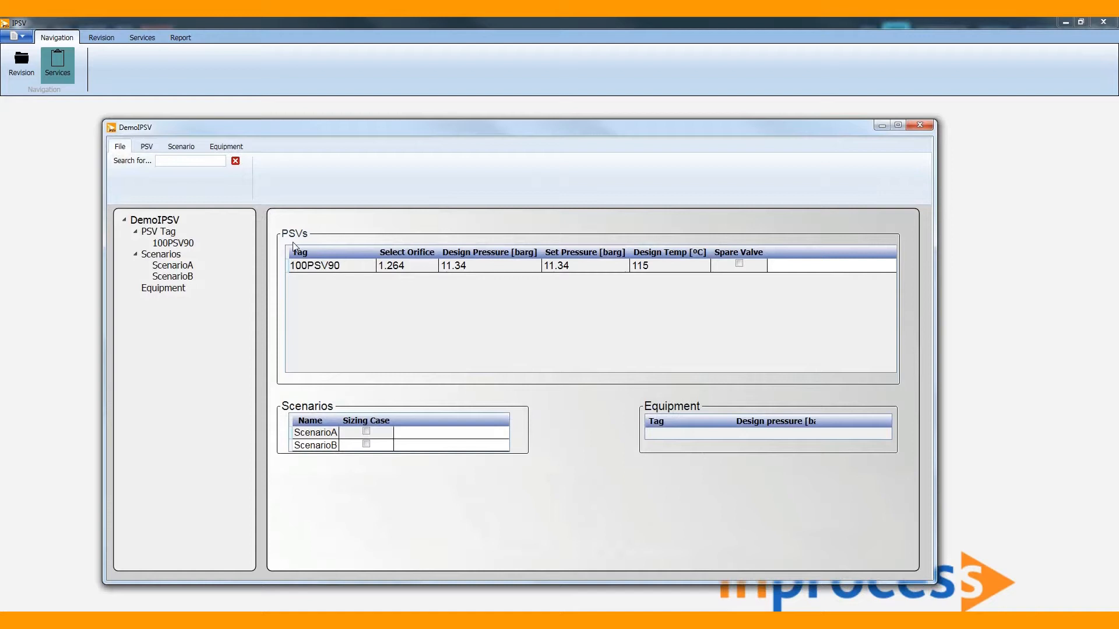
Review the imported 100PSV90 datasheet, the ScenarioA results and the ScenarioA notes.
click(191, 246)
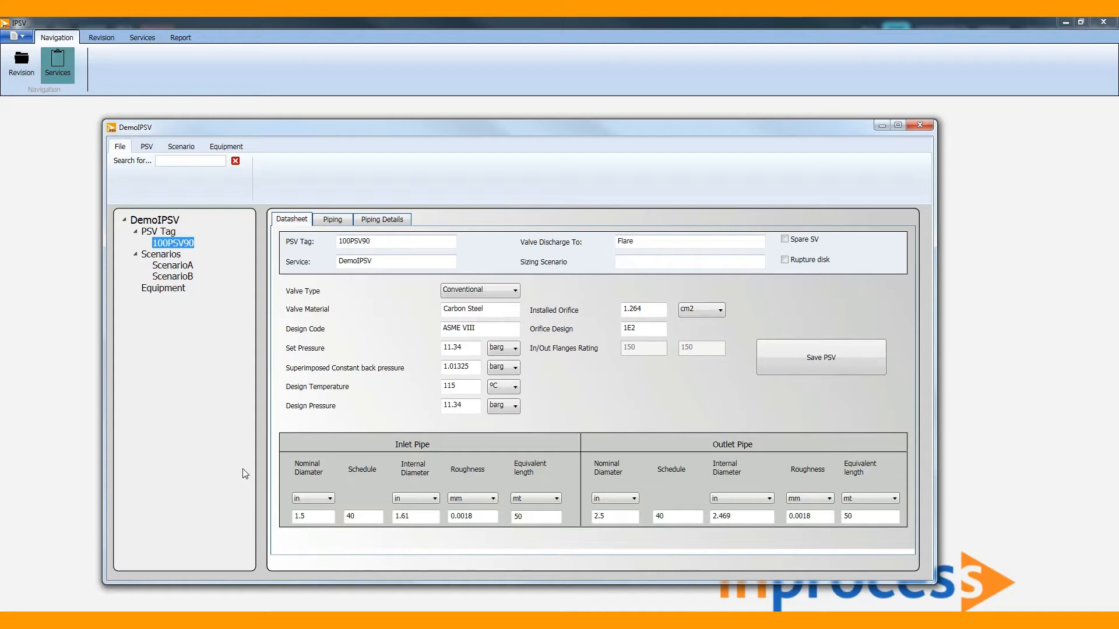
click(185, 269)
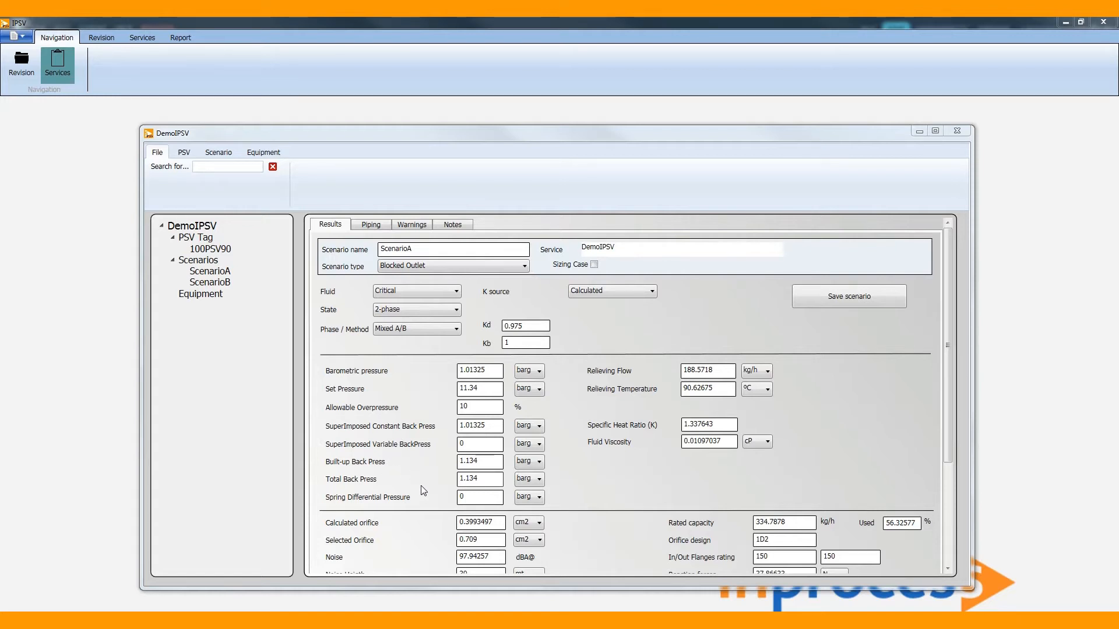
scroll(648, 470, down, 1)
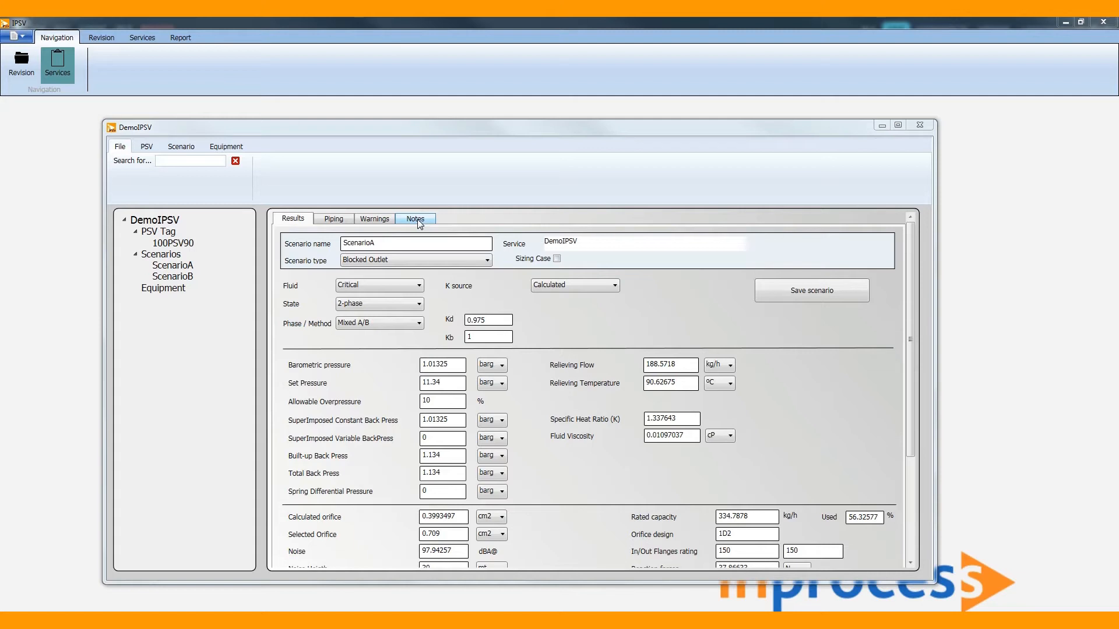
click(417, 219)
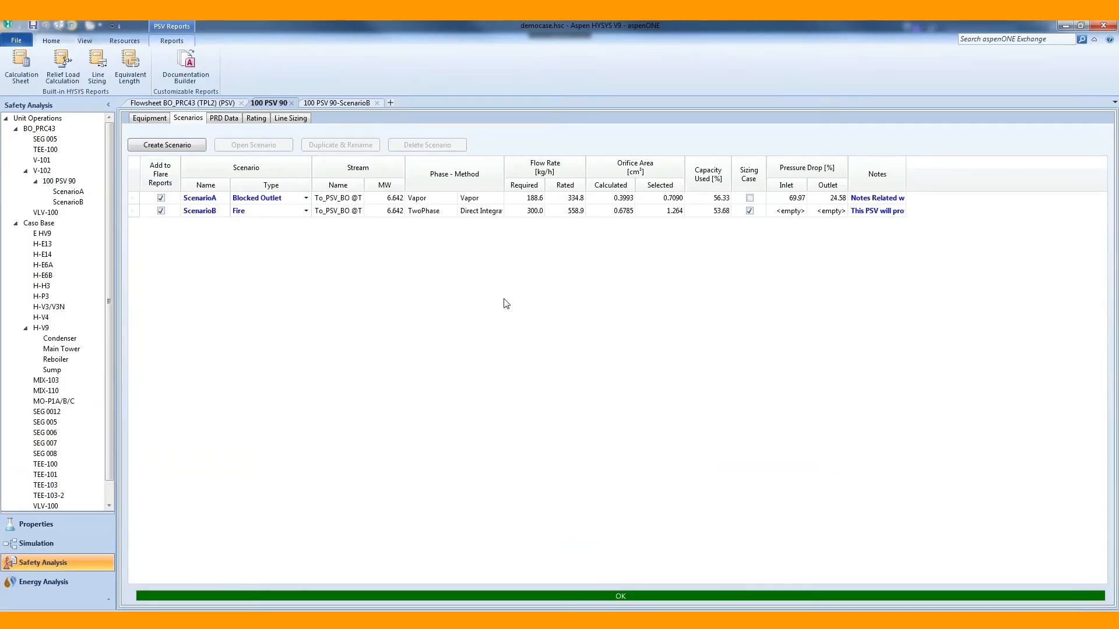
In Aspen HYSYS, create a new scenario for 100 PSV 90 named ScenarioC with scenario type General Power Failure.
click(191, 145)
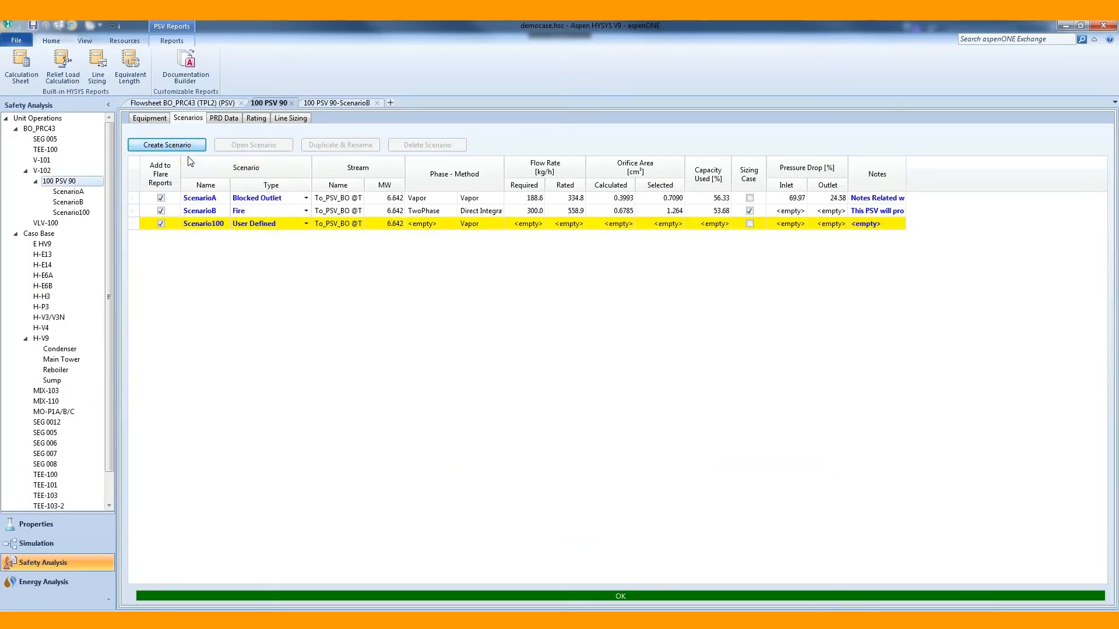
click(217, 225)
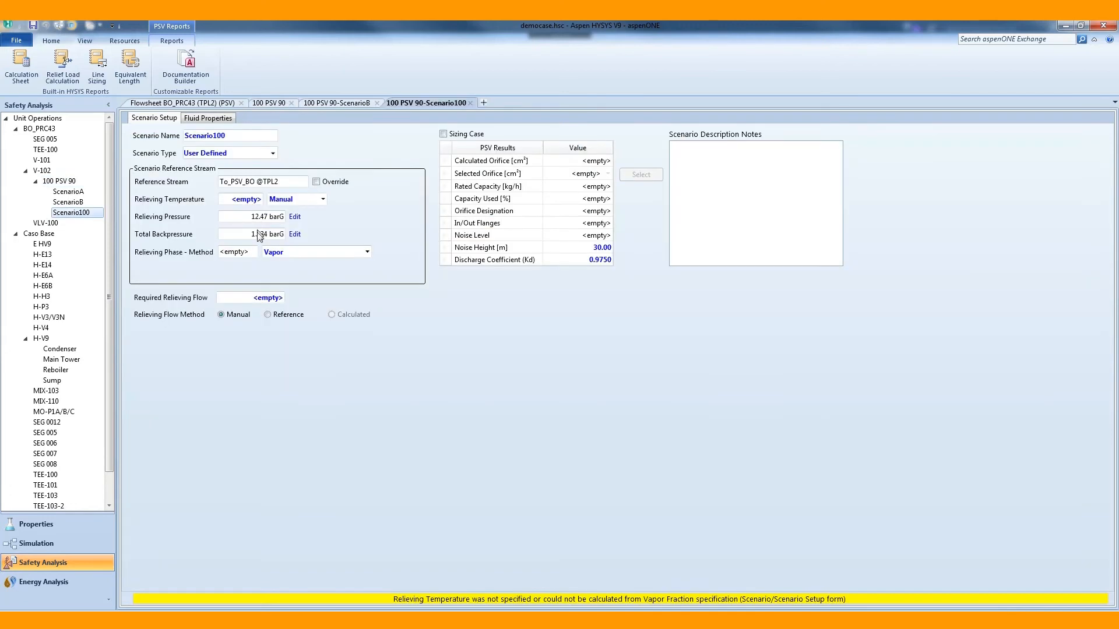
double_click(242, 136)
text(S)
click(272, 153)
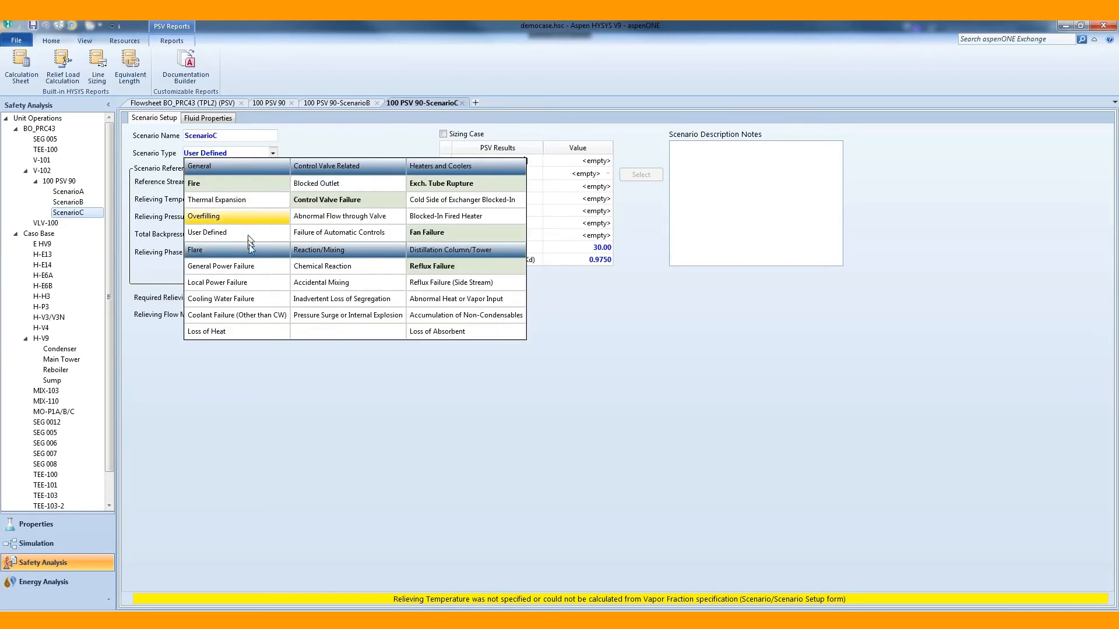
click(260, 265)
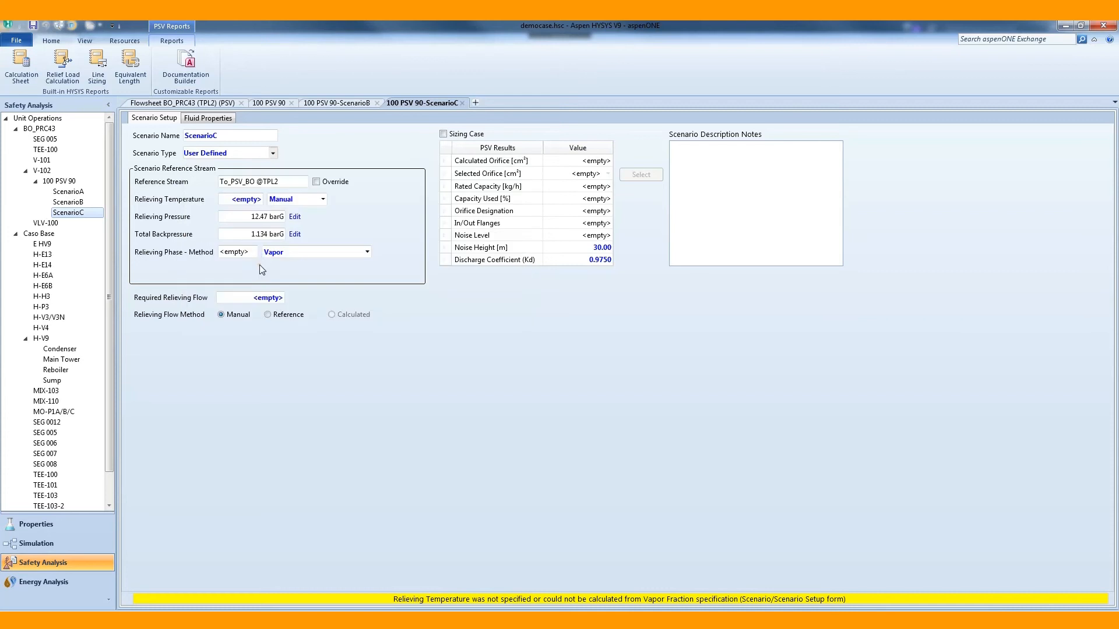
Set ScenarioC's relieving temperature and relieving flow method to Reference, select the 0.709 (D) orifice and save the case.
click(310, 202)
click(302, 212)
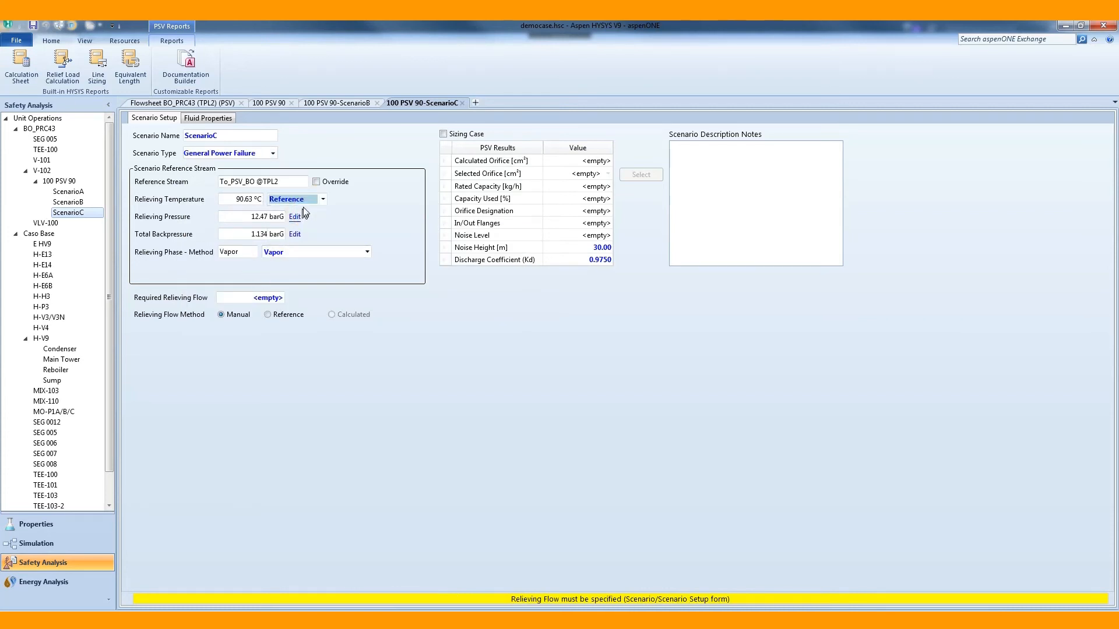
click(274, 315)
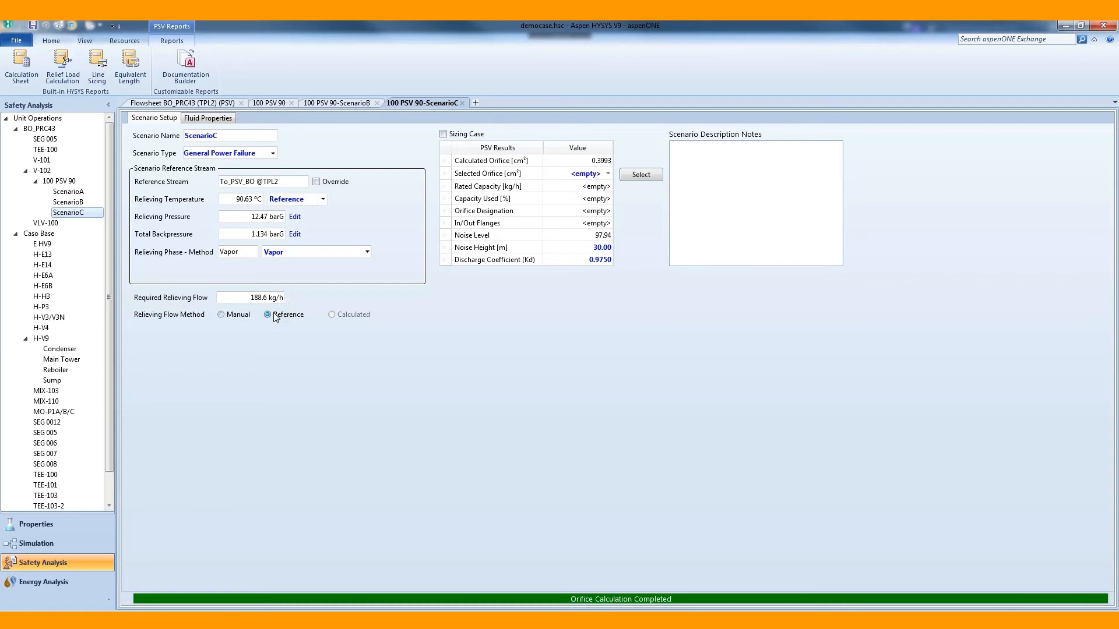
click(641, 174)
click(33, 26)
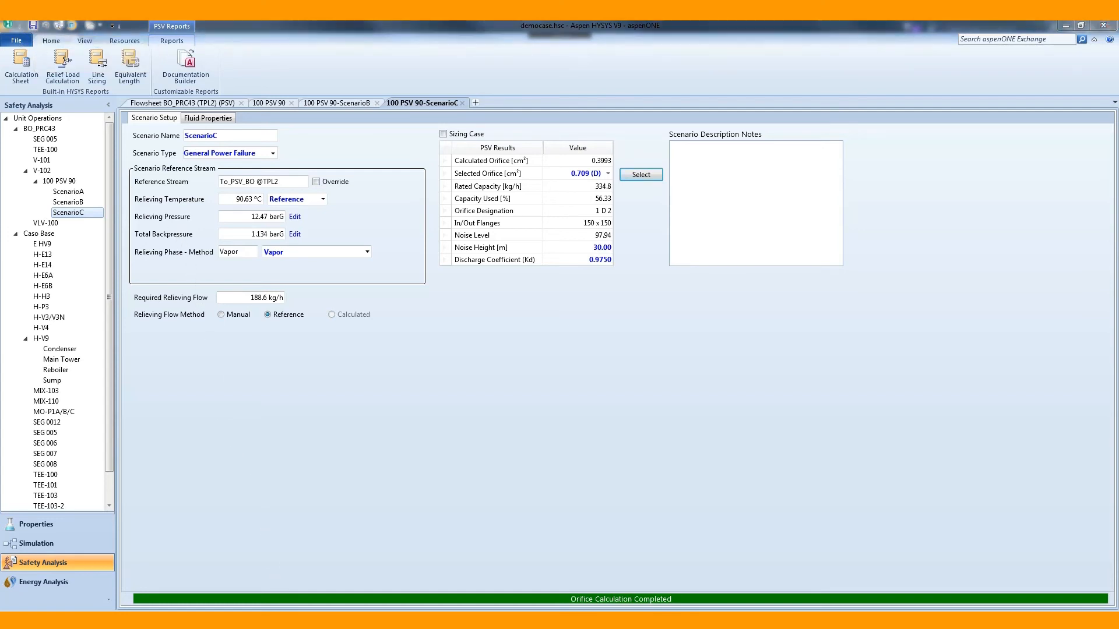
Switch to IPSV and import the Aspen HYSYS case database again.
click(280, 619)
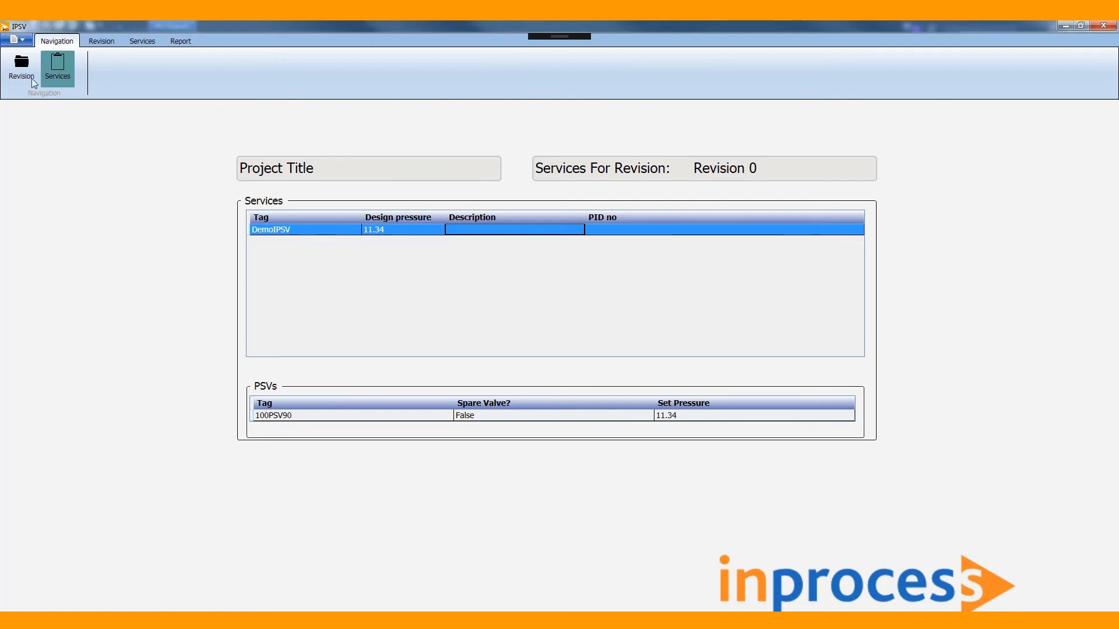
click(16, 39)
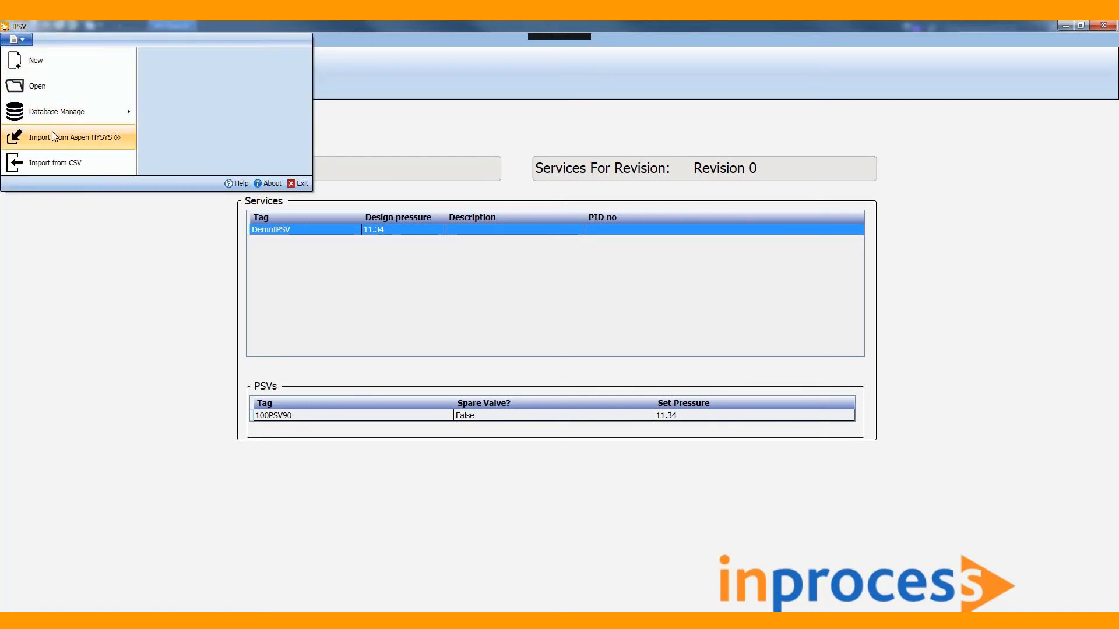
click(52, 138)
click(61, 198)
double_click(129, 126)
double_click(142, 114)
double_click(148, 119)
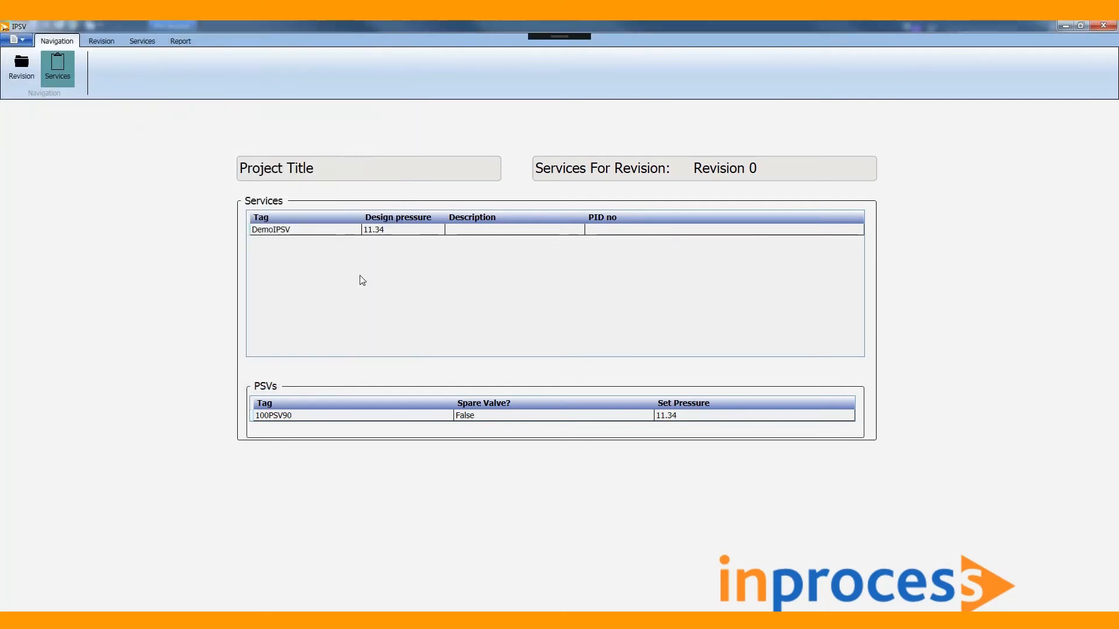
click(592, 371)
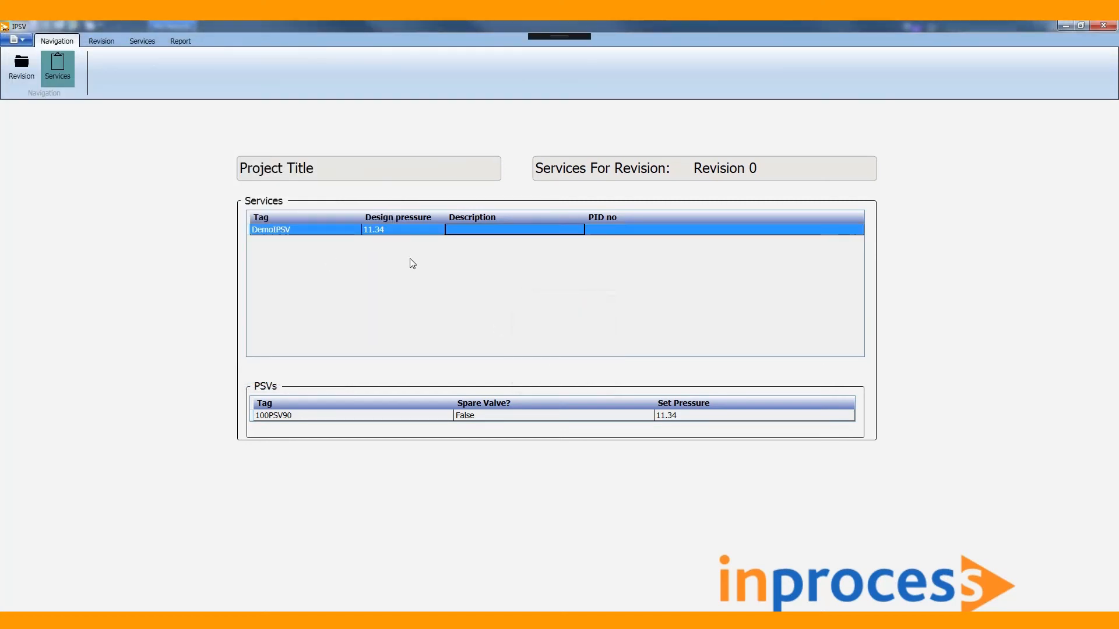
Open the DemoIPSV service and examine the imported ScenarioC results.
double_click(406, 228)
click(166, 278)
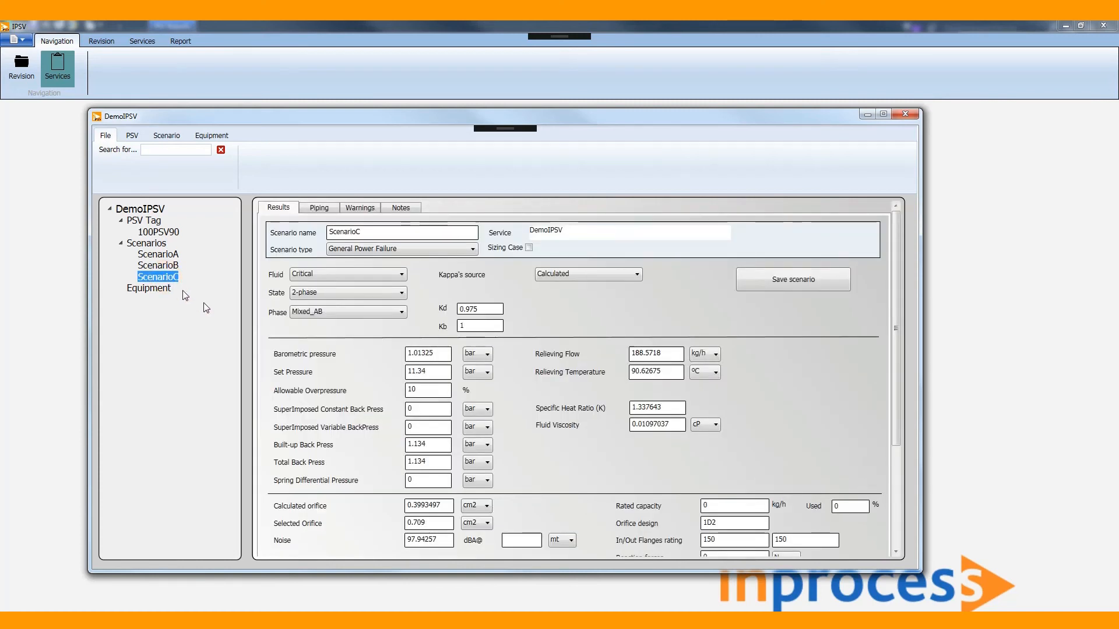
scroll(525, 413, down, 3)
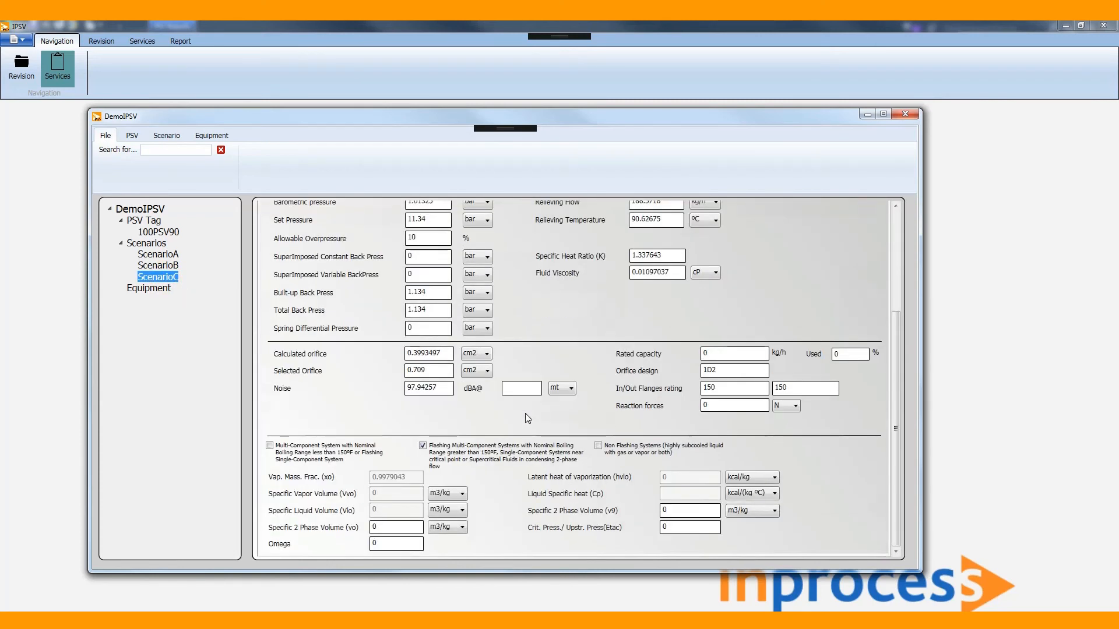
scroll(526, 413, up, 3)
scroll(525, 414, up, 1)
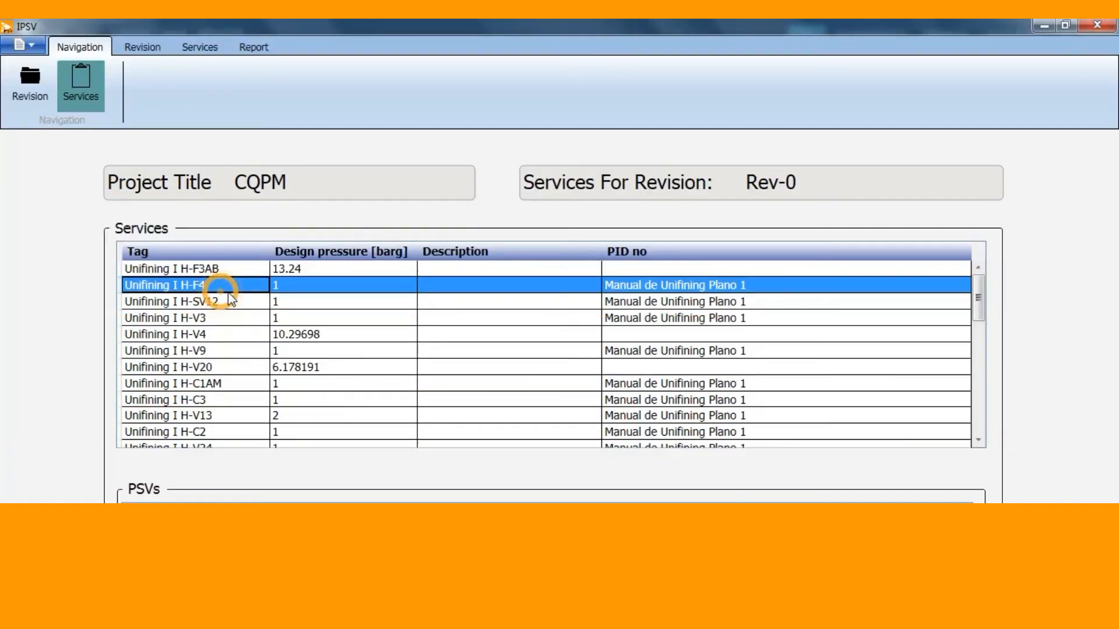
Browse the Unifining services of the CQPM project and check the PSVs assigned to several of them.
scroll(233, 305, down, 7)
click(222, 317)
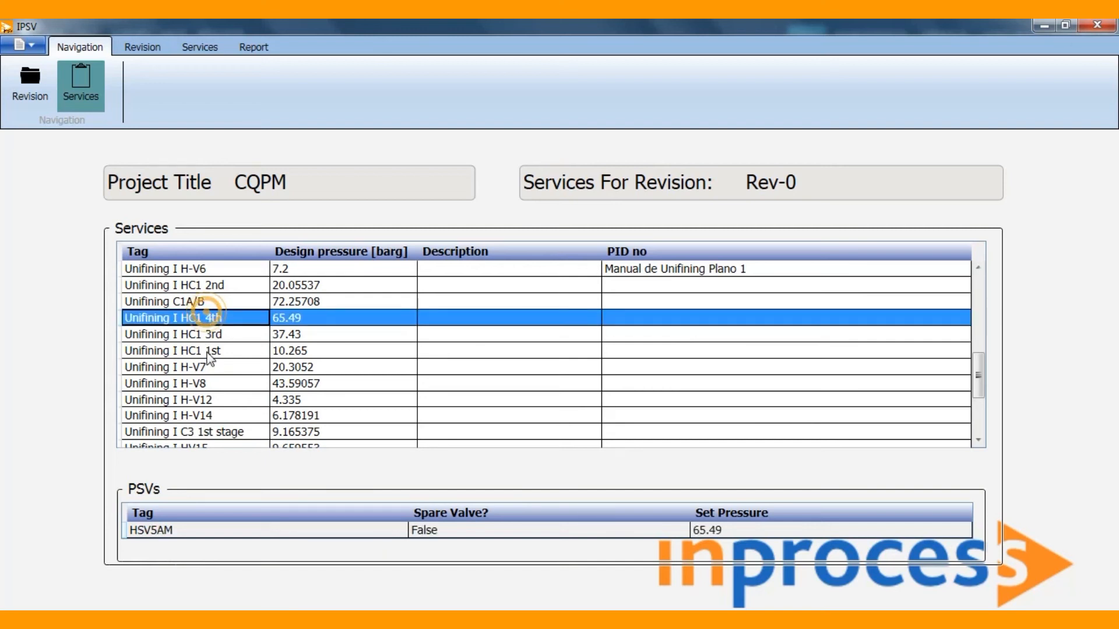
scroll(213, 361, down, 3)
click(199, 417)
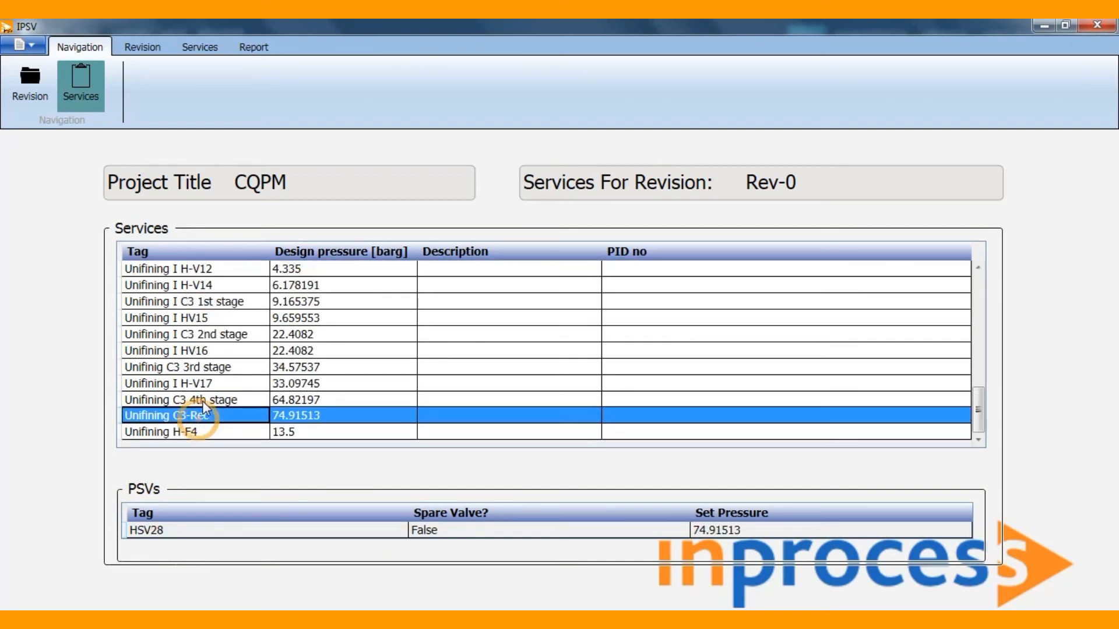
click(197, 400)
click(208, 366)
click(215, 334)
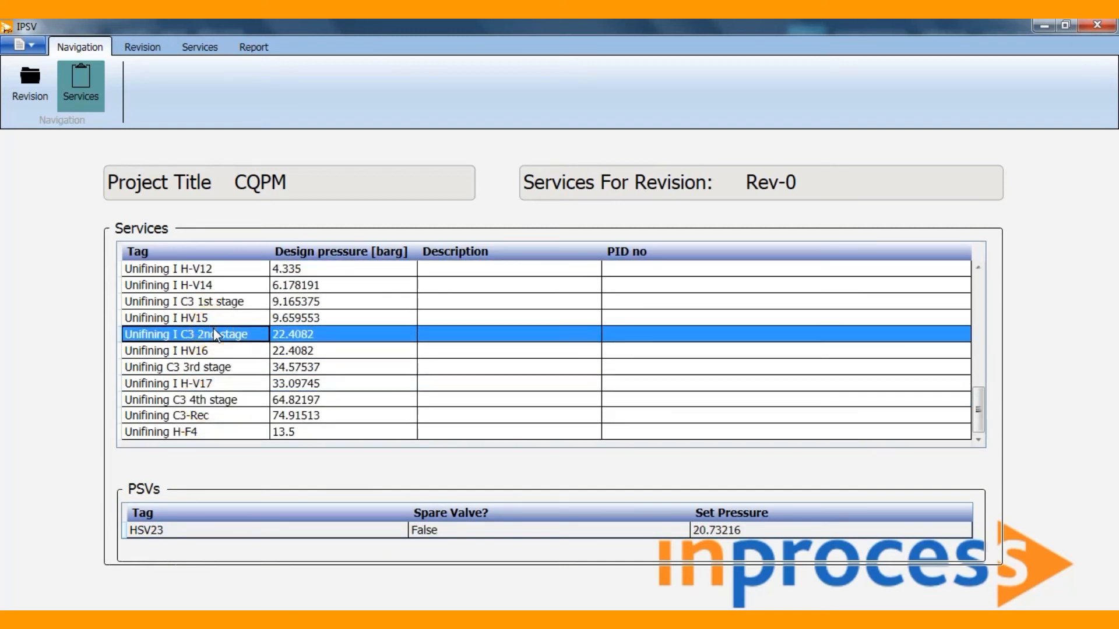
click(222, 285)
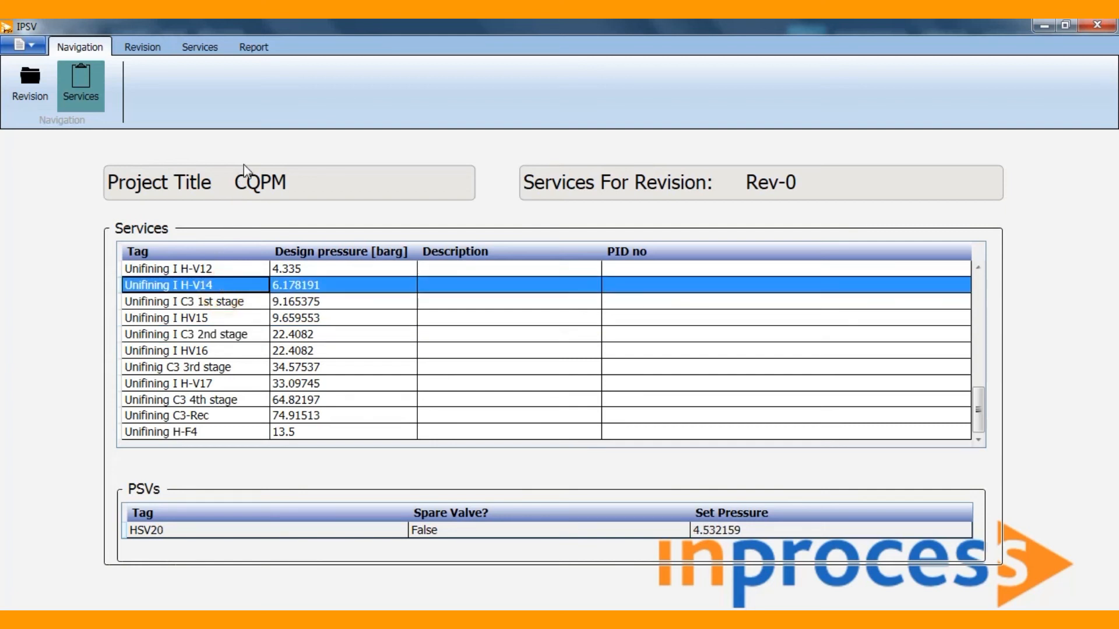
Generate the CQPM report for revision Rev-0 covering all services.
click(259, 50)
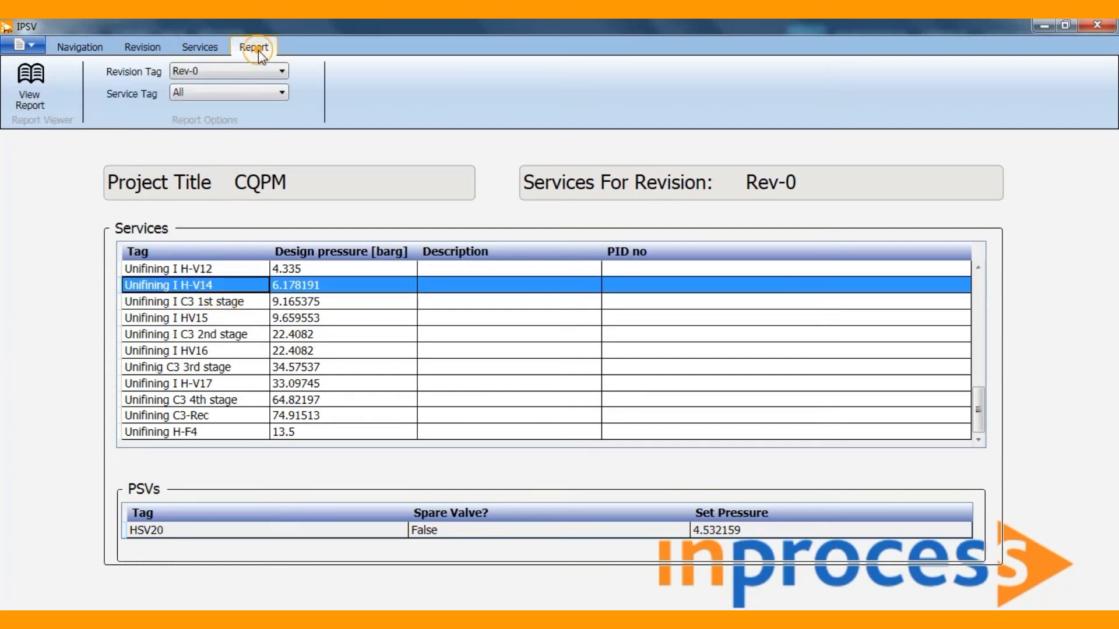
click(66, 103)
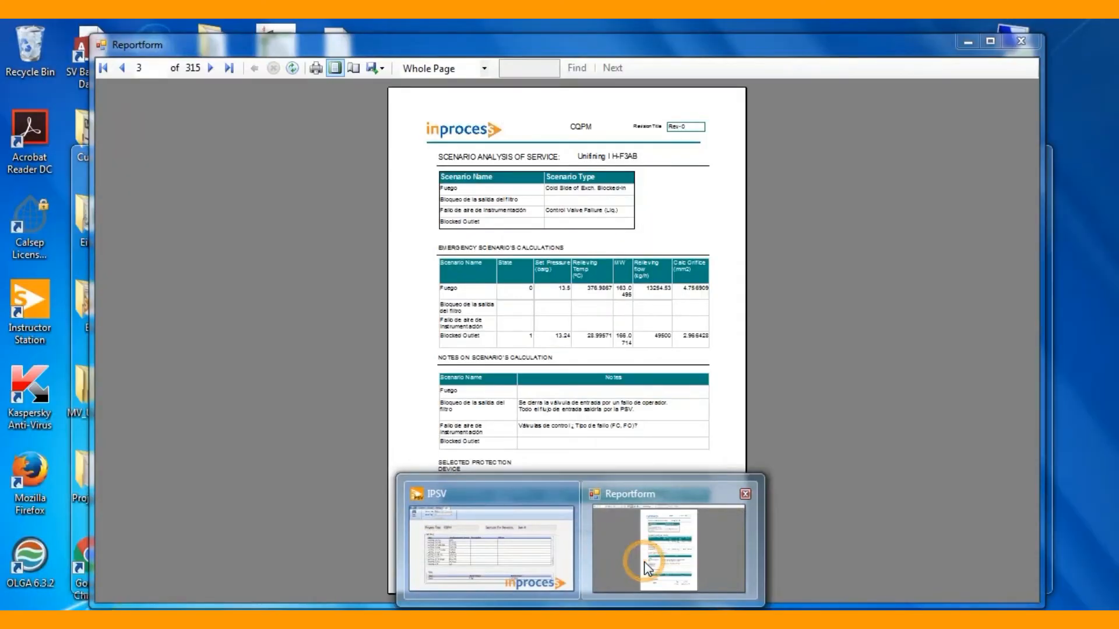
click(646, 568)
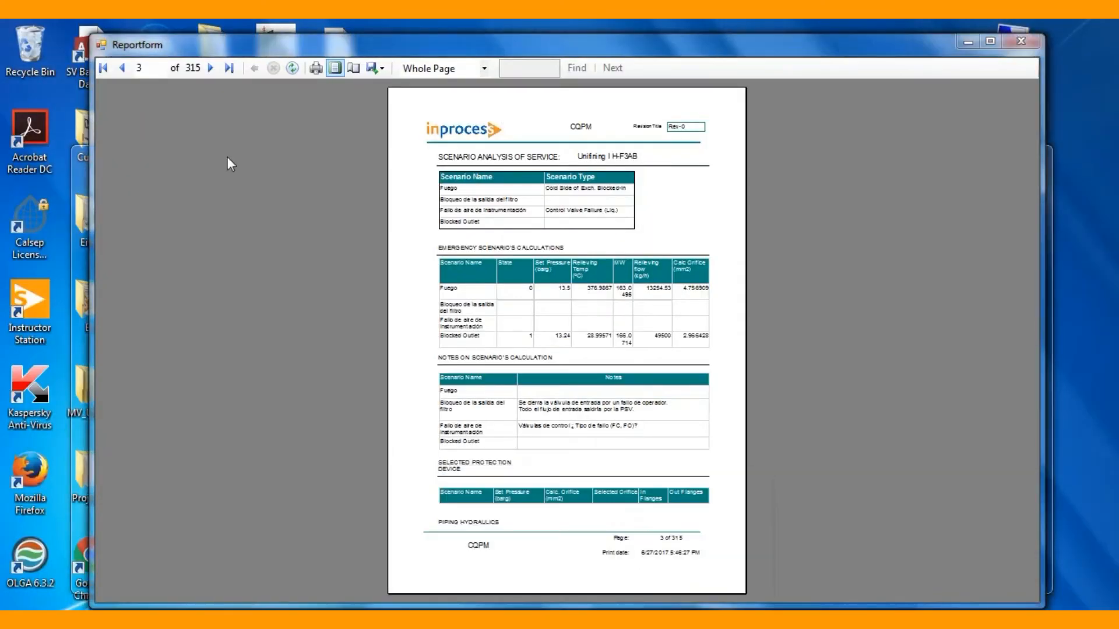
Page through the report from its cover to the scenario analysis of service Unifining I H-F3AB on page 3.
click(122, 68)
click(122, 68)
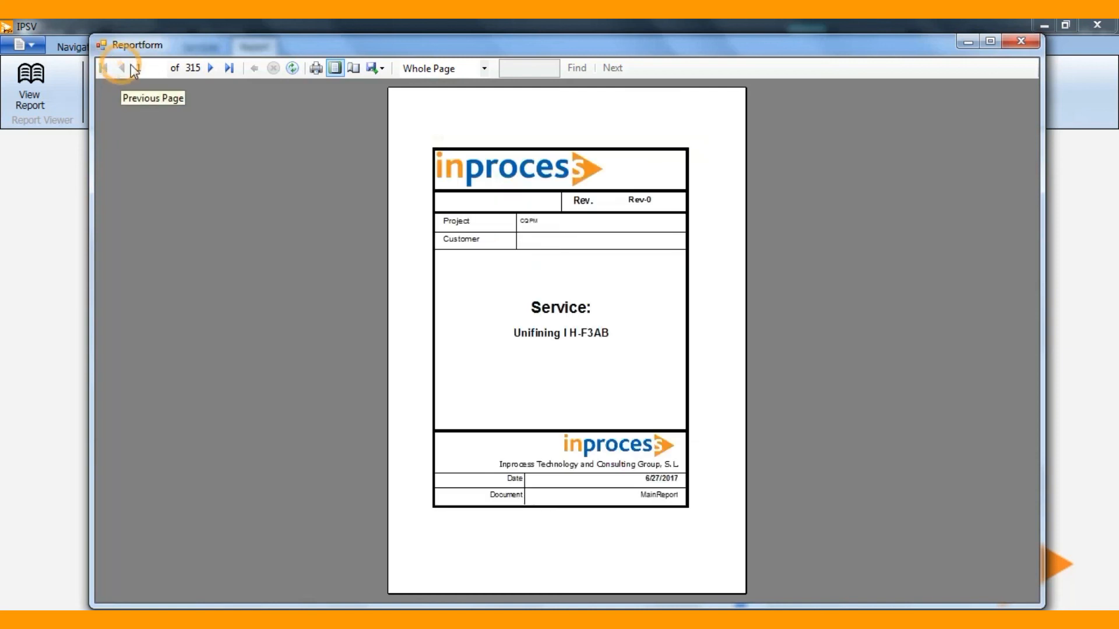
click(210, 68)
click(210, 68)
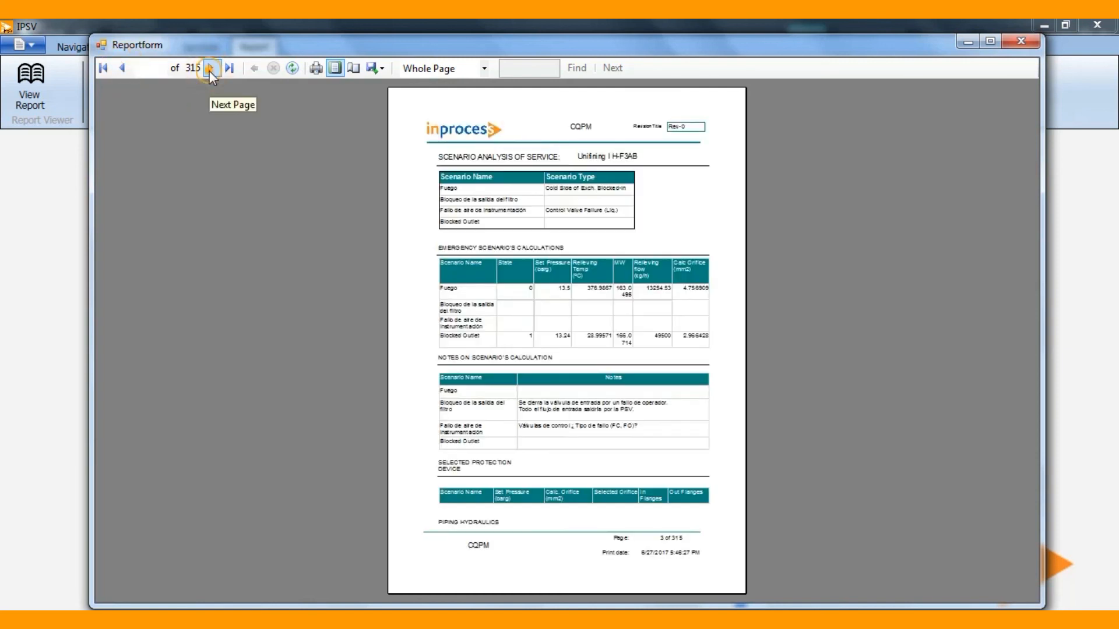
Export the CQPM report to Excel.
right_click(555, 306)
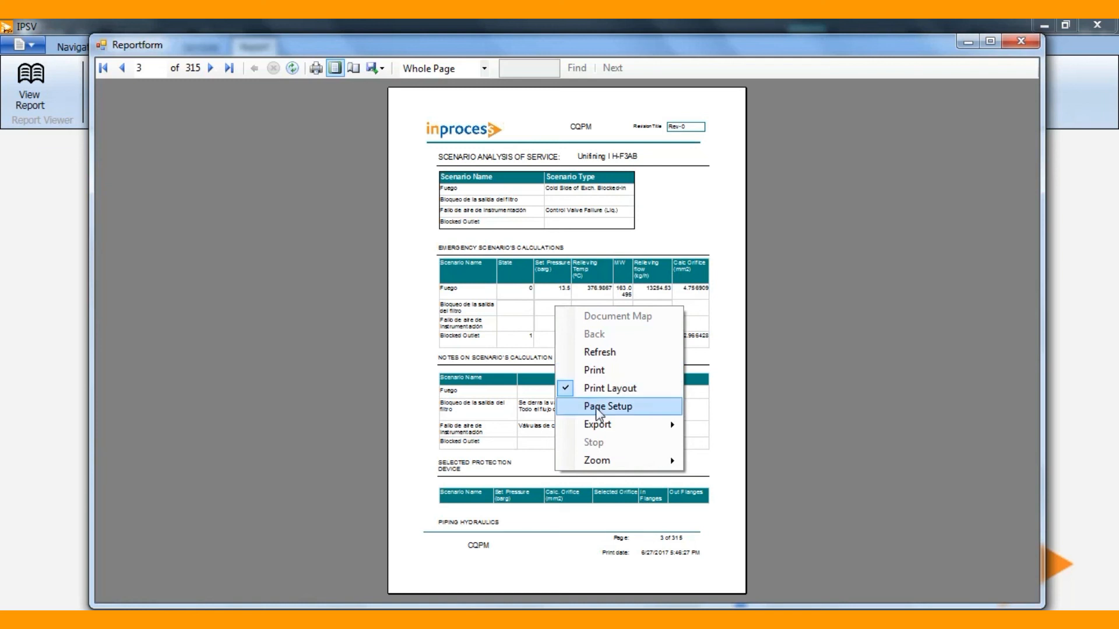
click(611, 425)
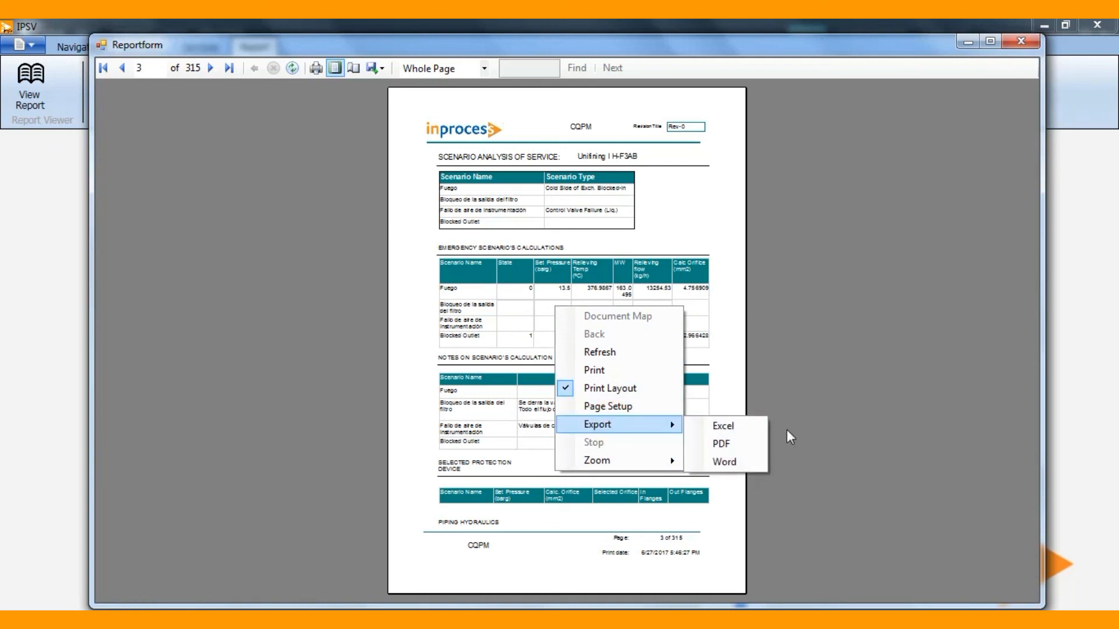
click(763, 426)
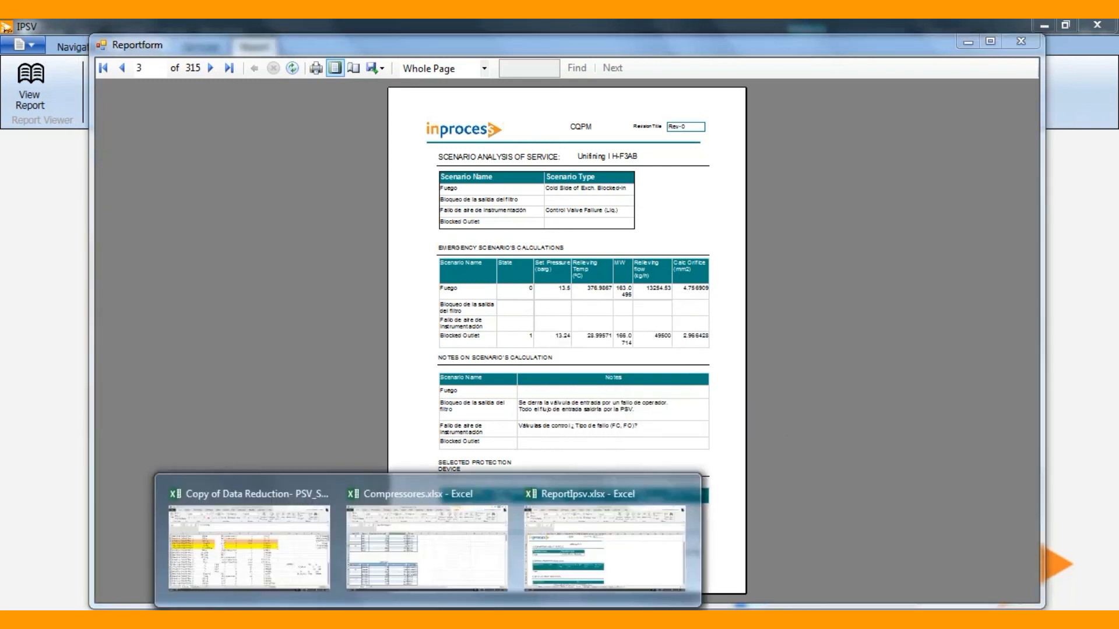
Switch to the ReportIpsv.xlsx workbook in Excel and look through its sheets back to the PSV identification on Sheet4.
click(540, 562)
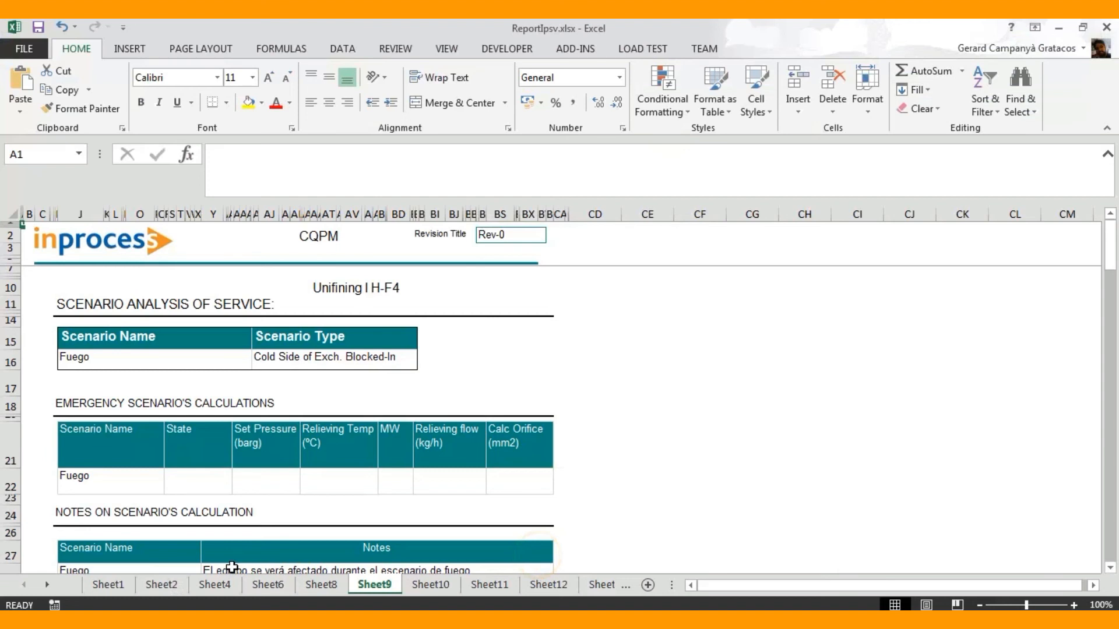
click(321, 584)
click(267, 585)
click(215, 584)
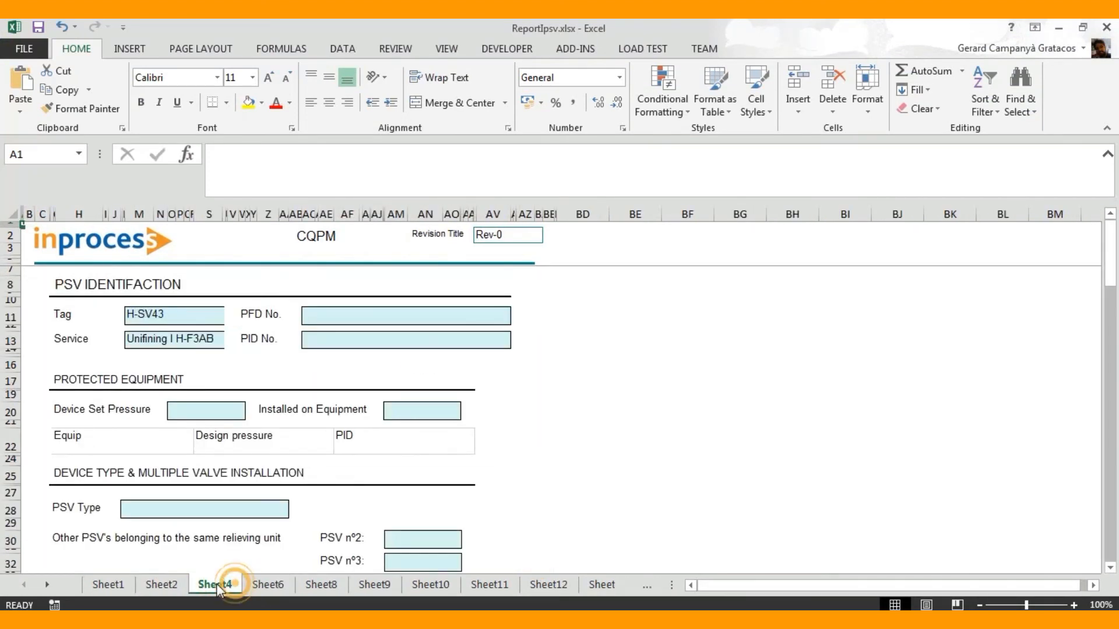